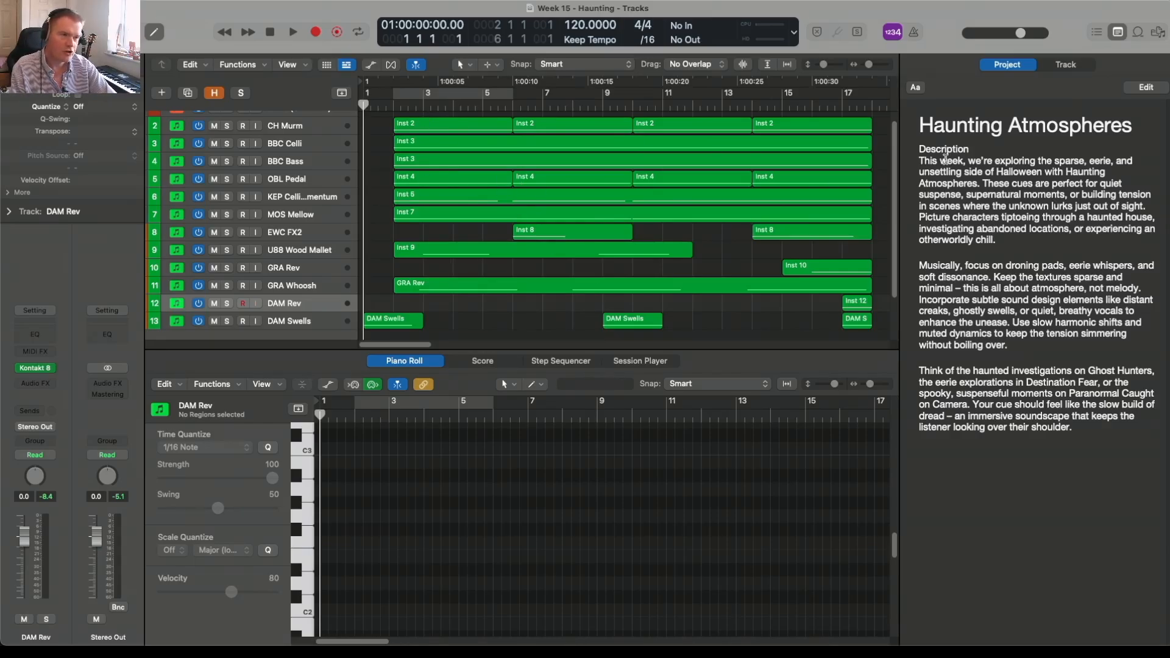
Step: Close the project notes so the Tracks area takes the full width
left_click(1119, 32)
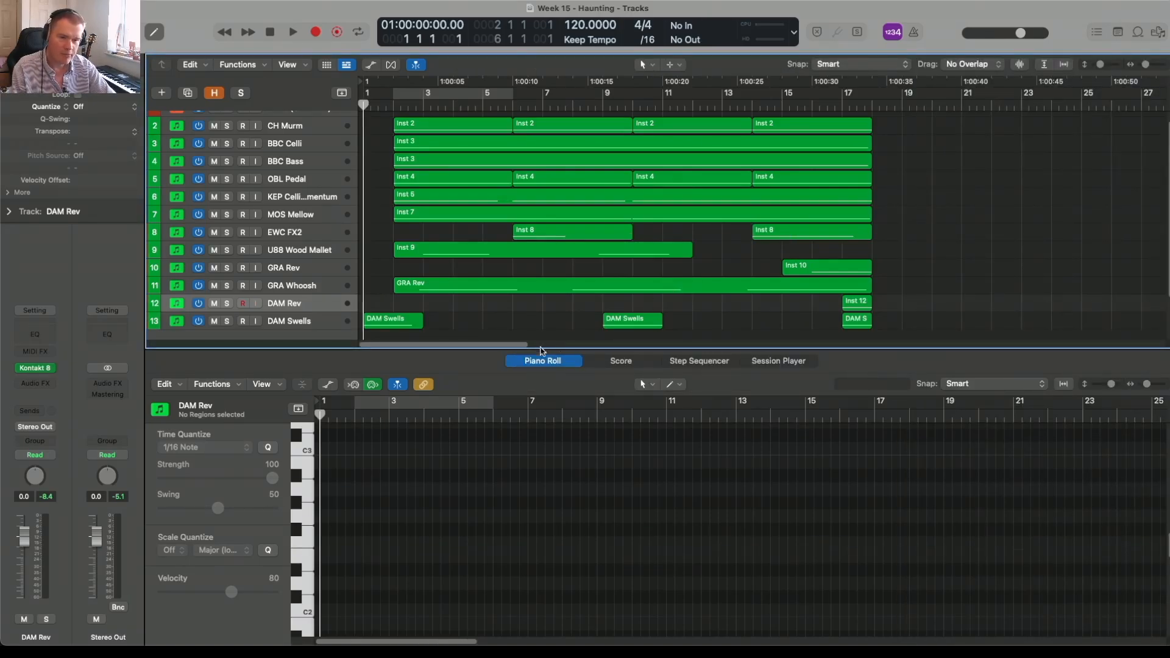
left_click_drag(524, 346, 520, 347)
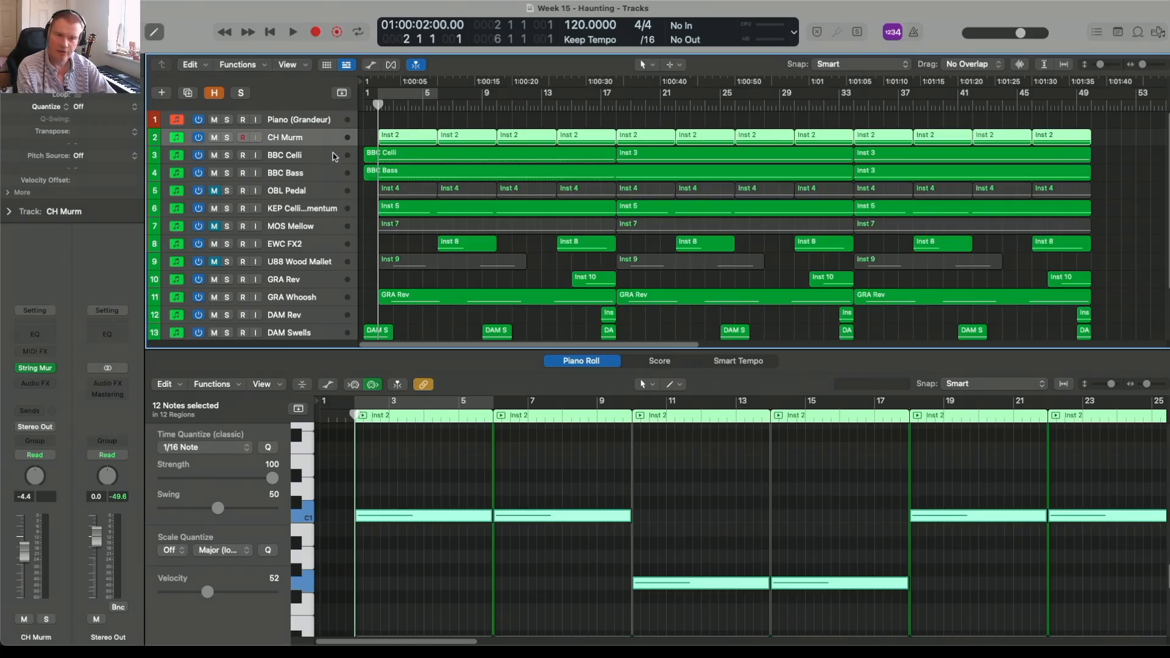
Step: Solo the CH Murm track and play it back on its own for a few bars
left_click(371, 66)
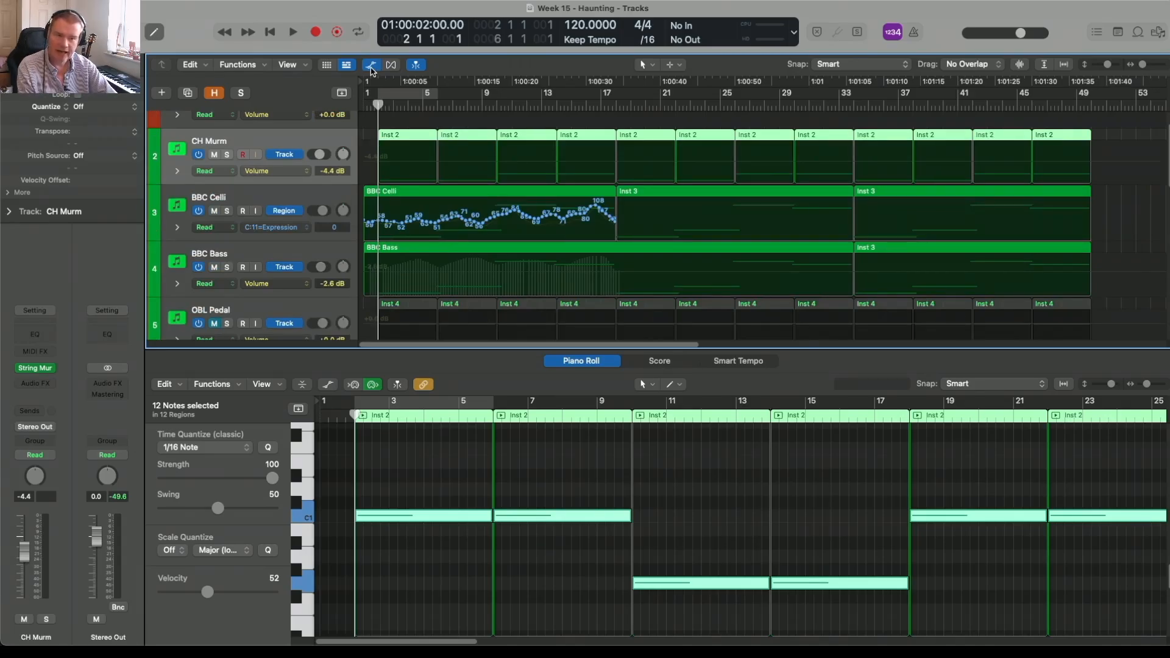
left_click(370, 65)
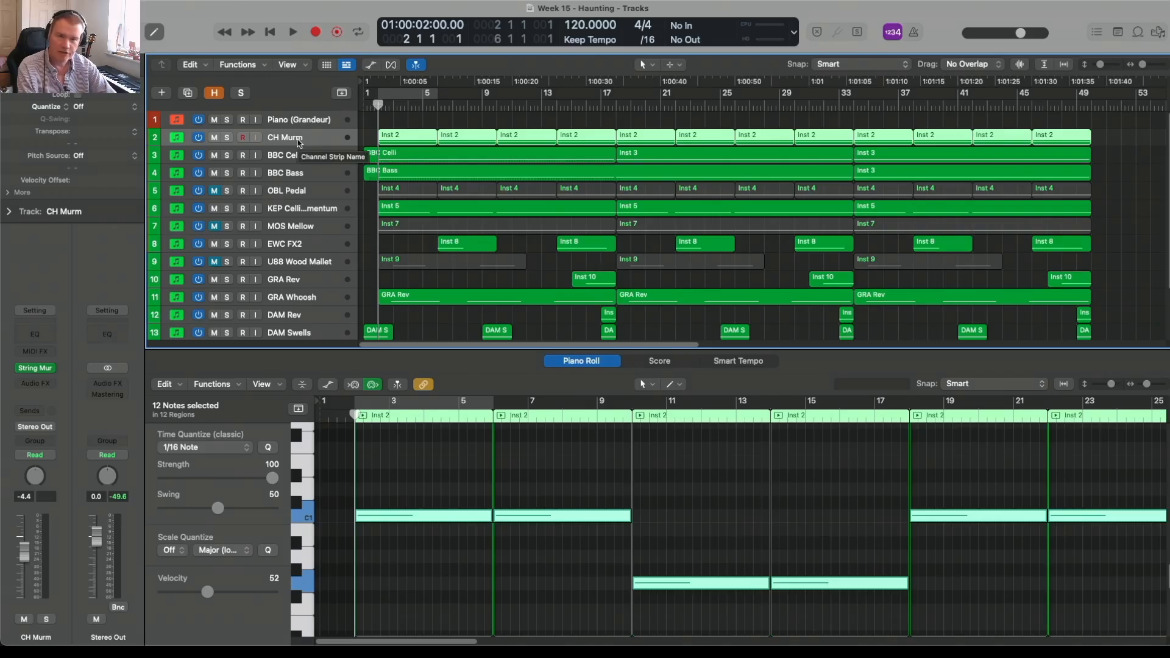
key("s")
key("space")
key("space")
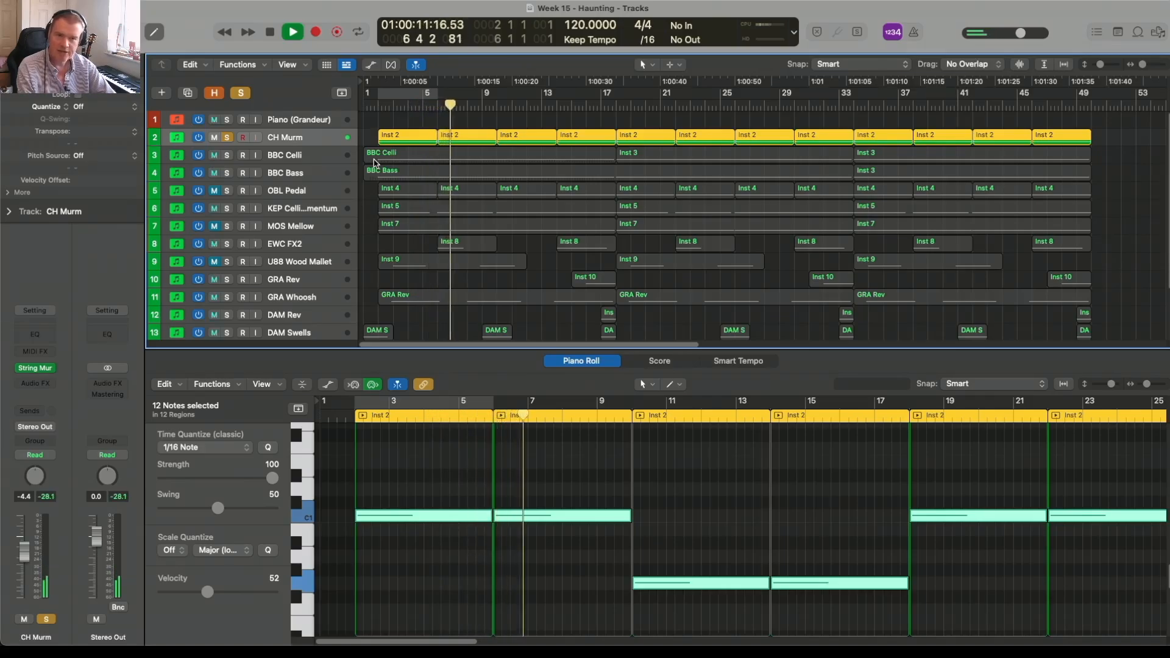
key("space")
Step: Solo BBC Celli and BBC Bass as well, play them with CH Murm, and display the tracks' automation lanes
left_click(226, 156)
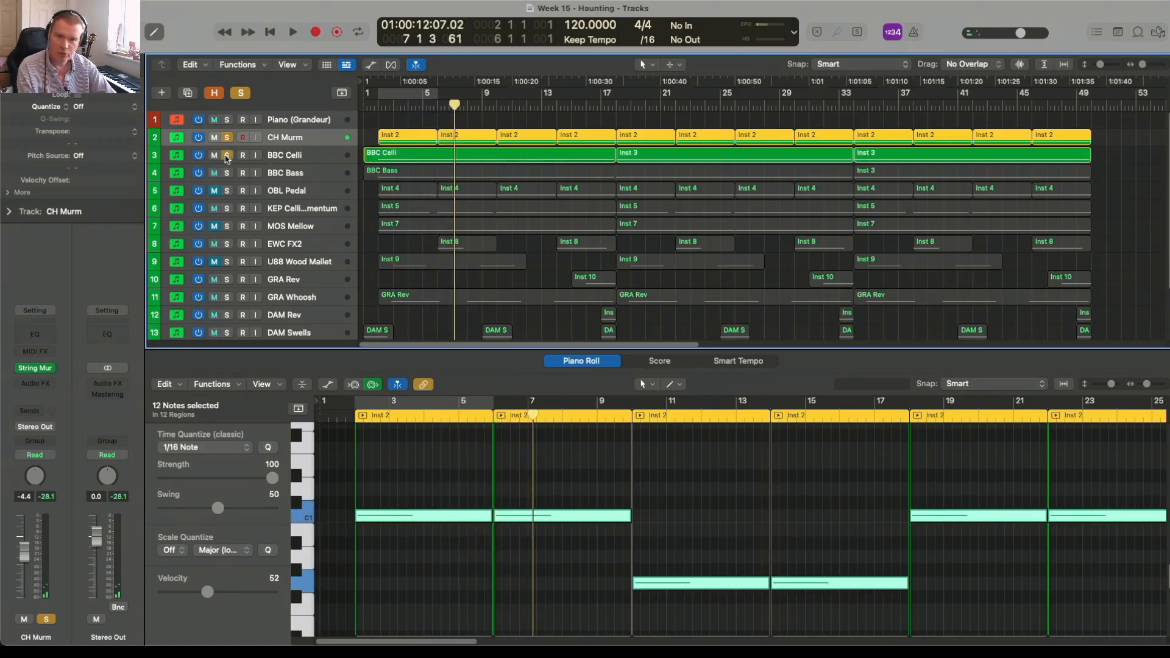
left_click(226, 173)
key("space")
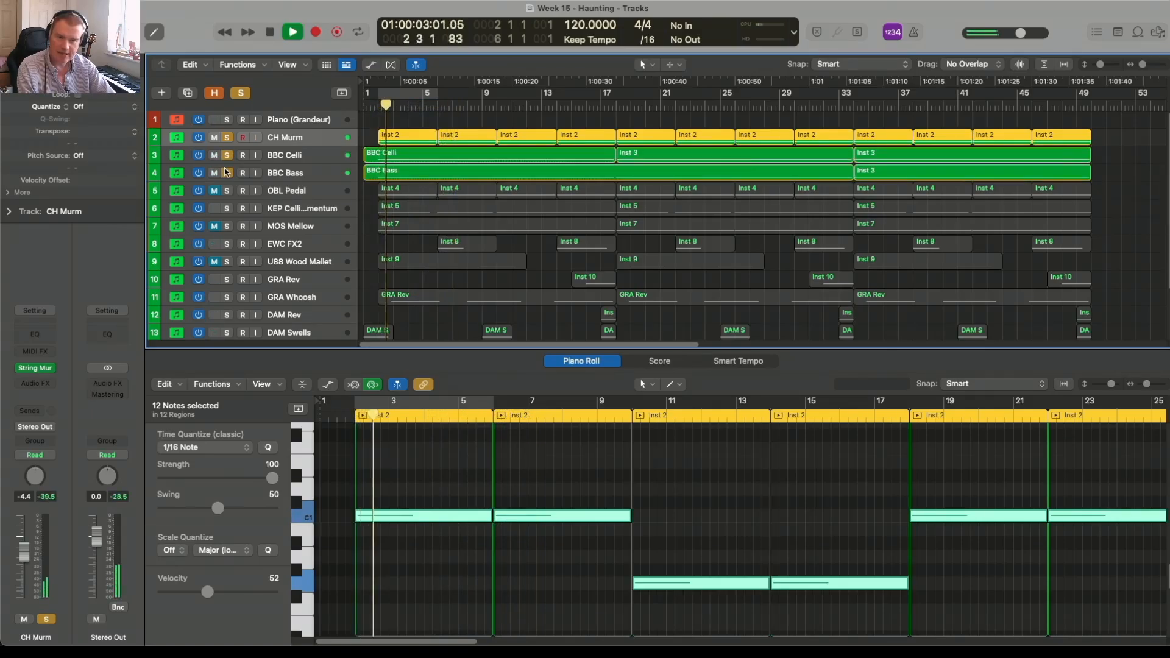
left_click(369, 67)
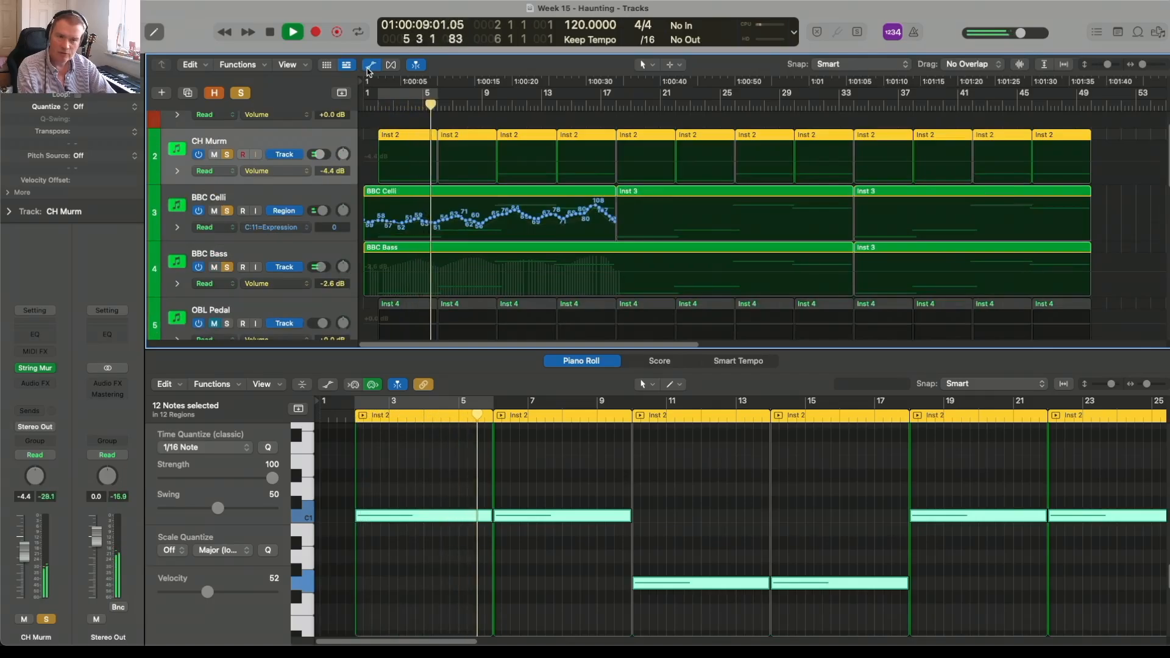
key("space")
left_click(368, 69)
left_click(368, 69)
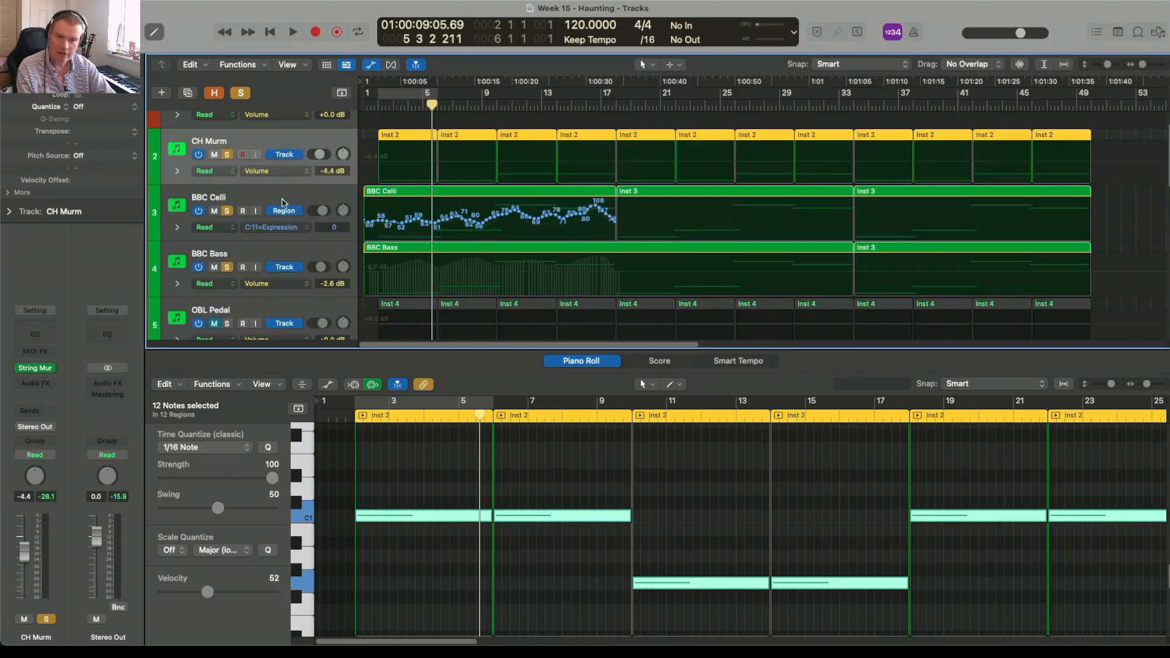
Step: Switch the BBC Bass track to region automation and display its channel 1 Modulation curve, followed by its Expression curve
left_click(285, 248)
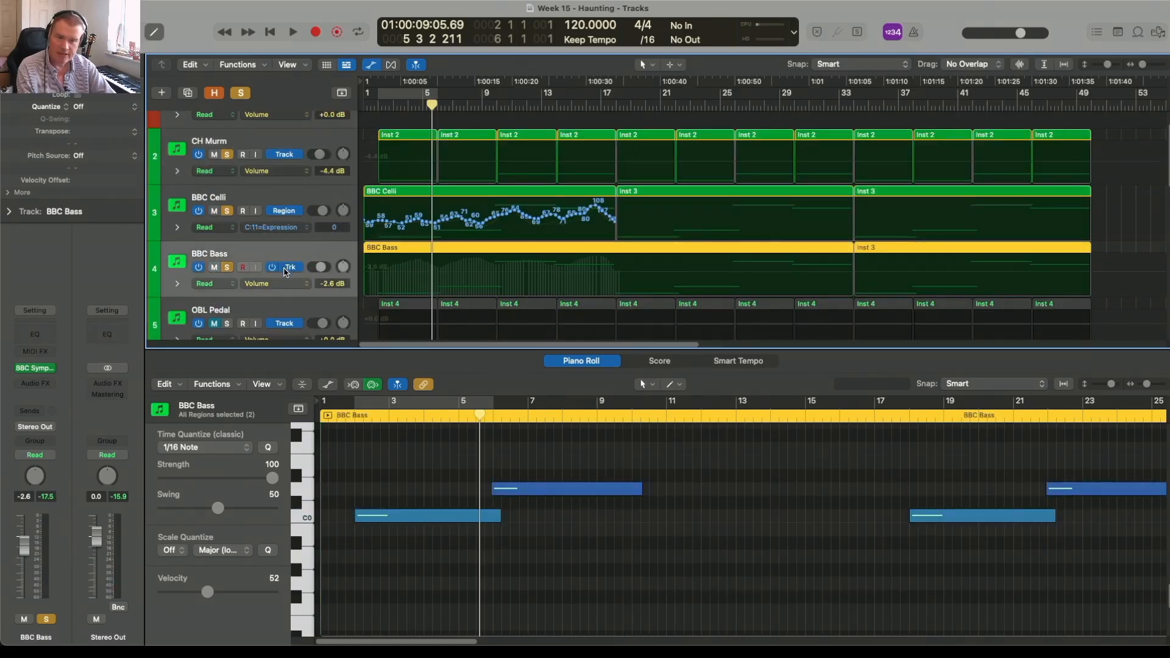
left_click(287, 268)
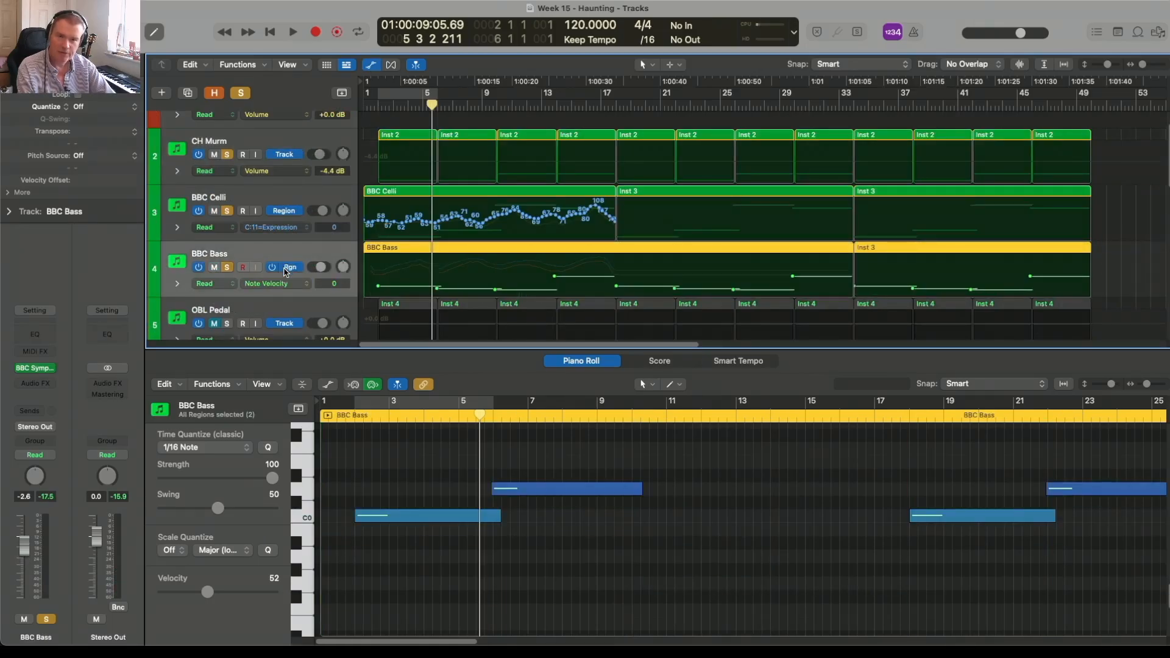
scroll(286, 271, "down", 2)
left_click(268, 265)
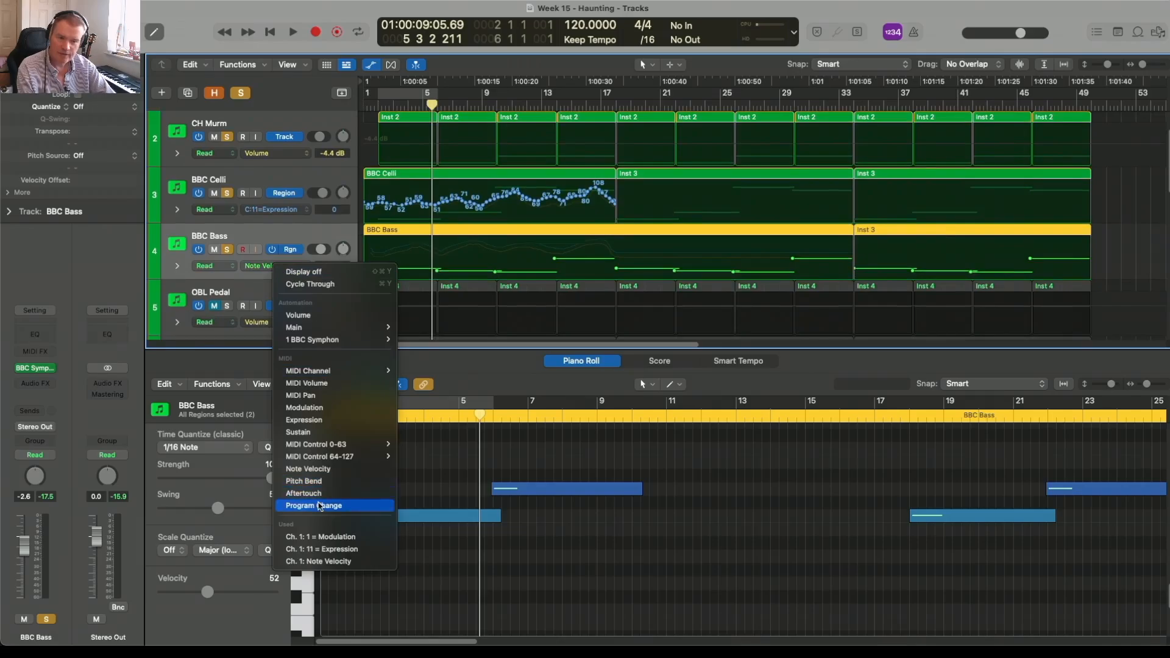
left_click(324, 536)
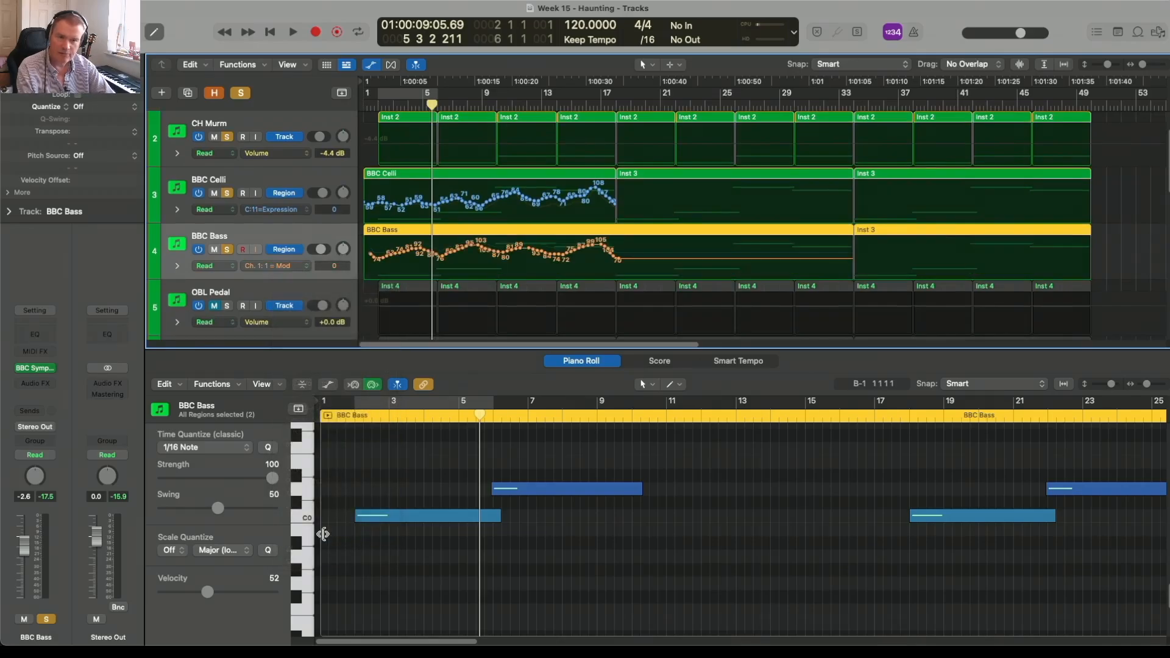
left_click(301, 263)
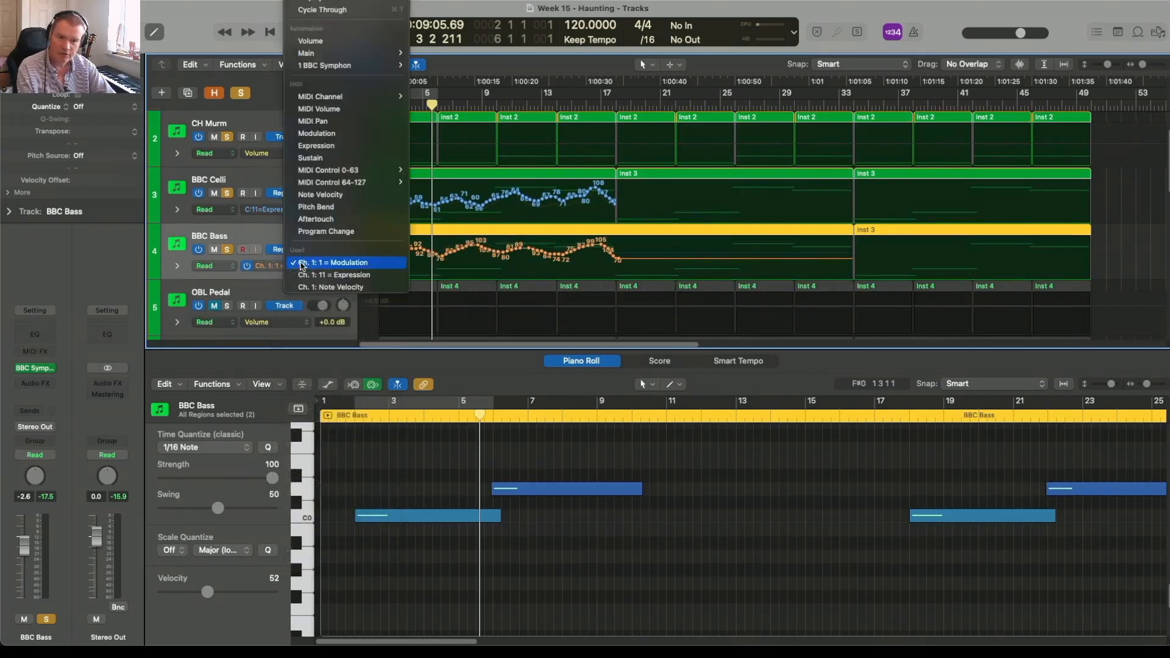
left_click(310, 279)
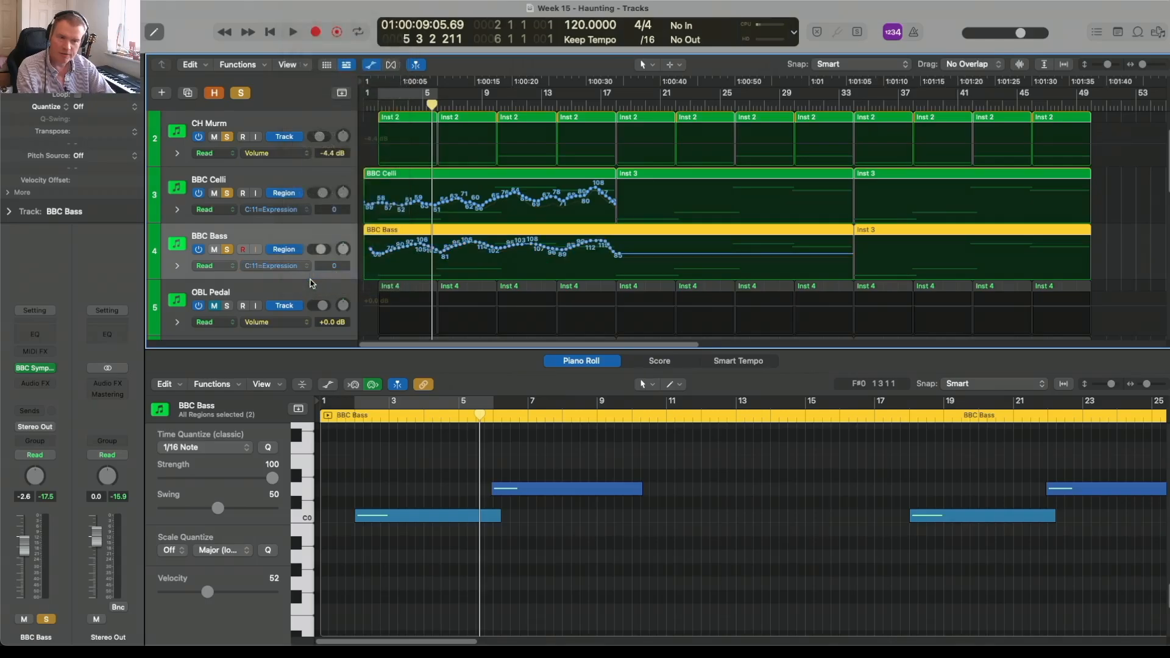
Step: Select the CH Murm track, hide the automation lanes, and set its automation mode to Latch
scroll(310, 277, "up", 2)
left_click(310, 179)
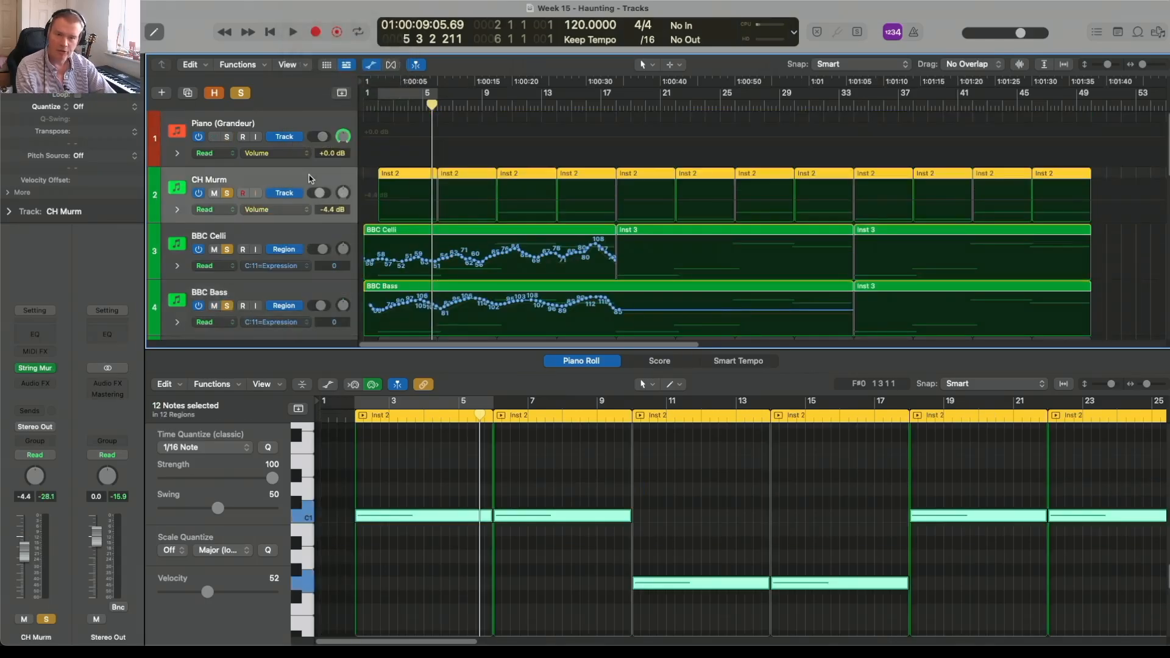
left_click(371, 65)
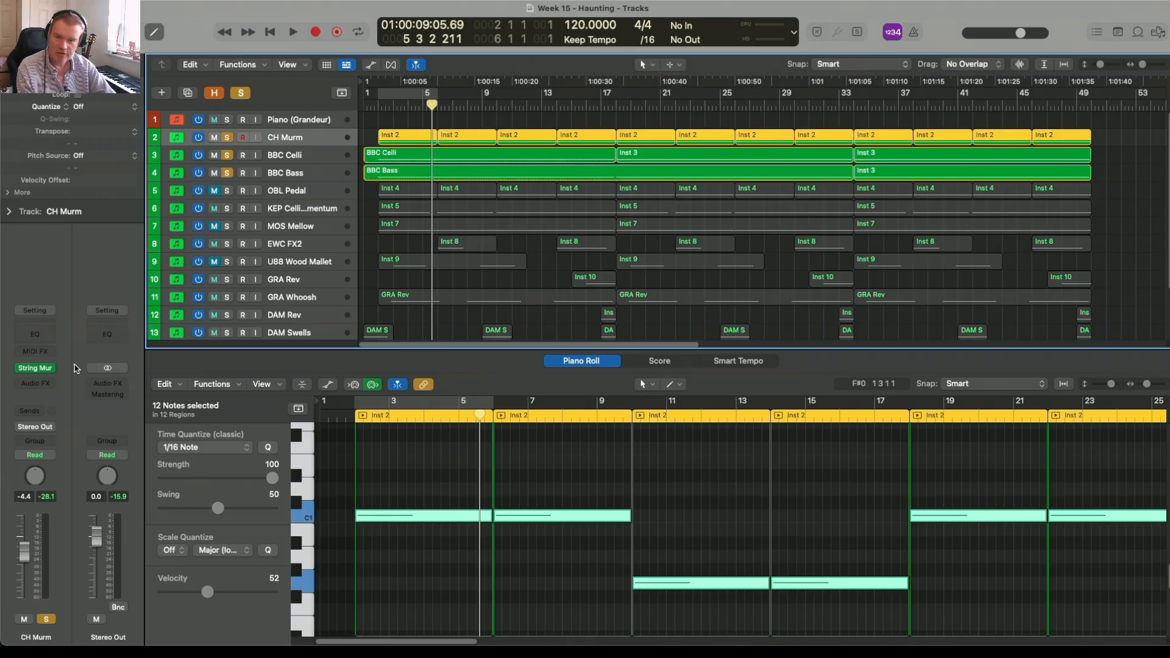
left_click(36, 454)
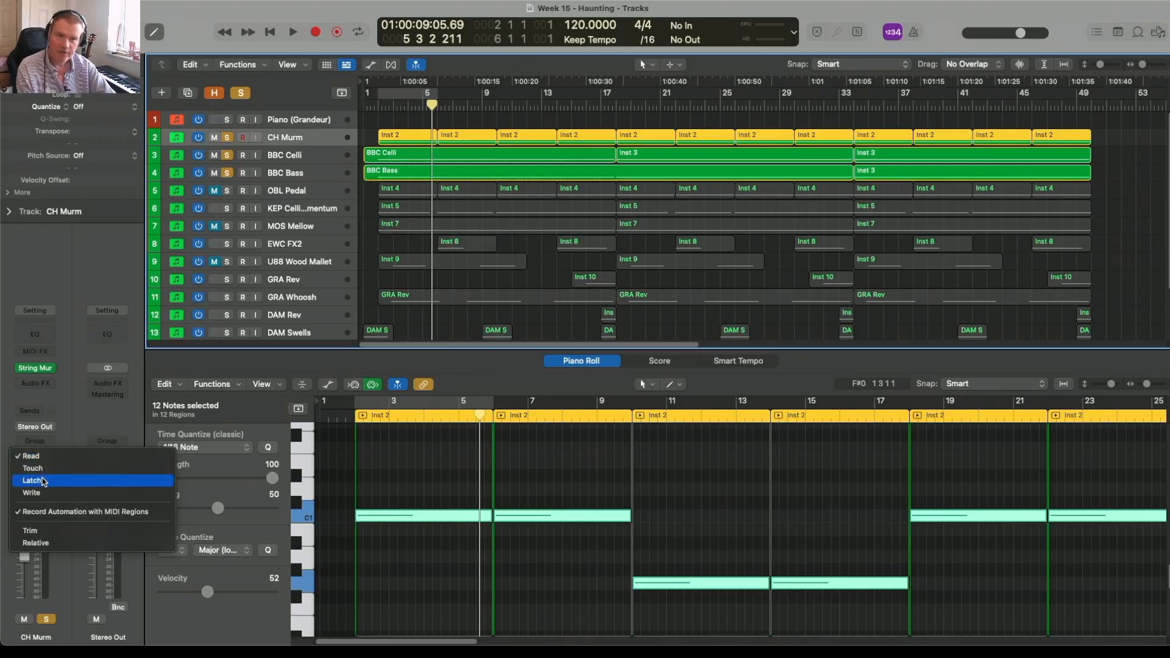
left_click(43, 481)
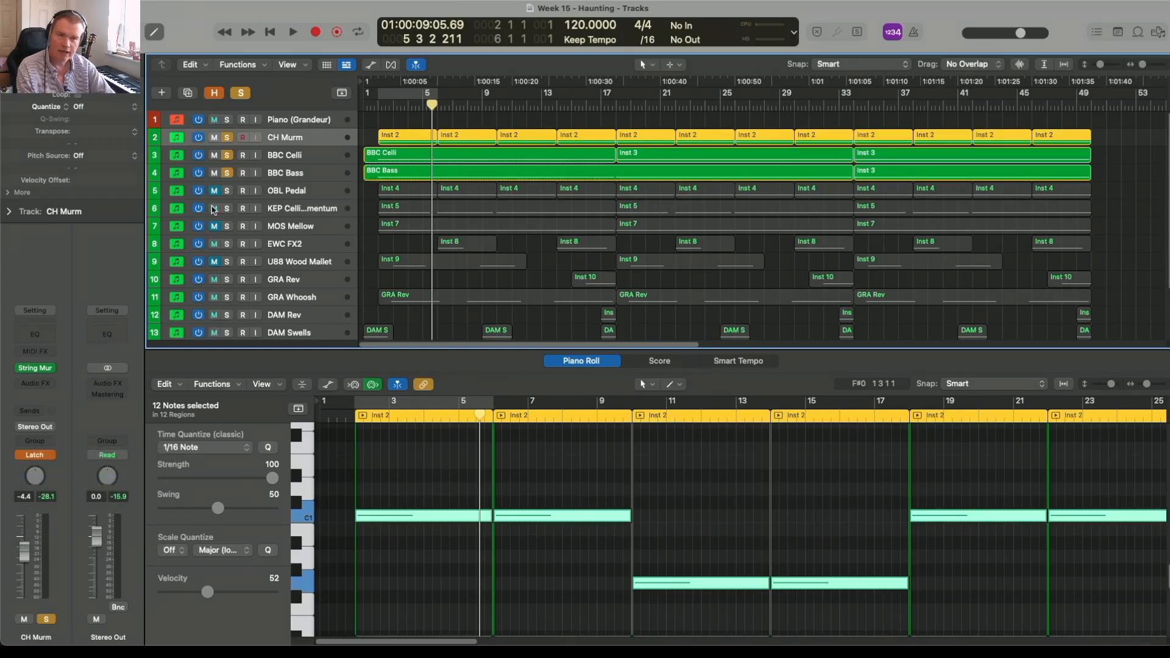
Step: Record Expression automation on the CH Murm track from bar 2 to about bar 18, with the automation lanes shown
left_click(378, 103)
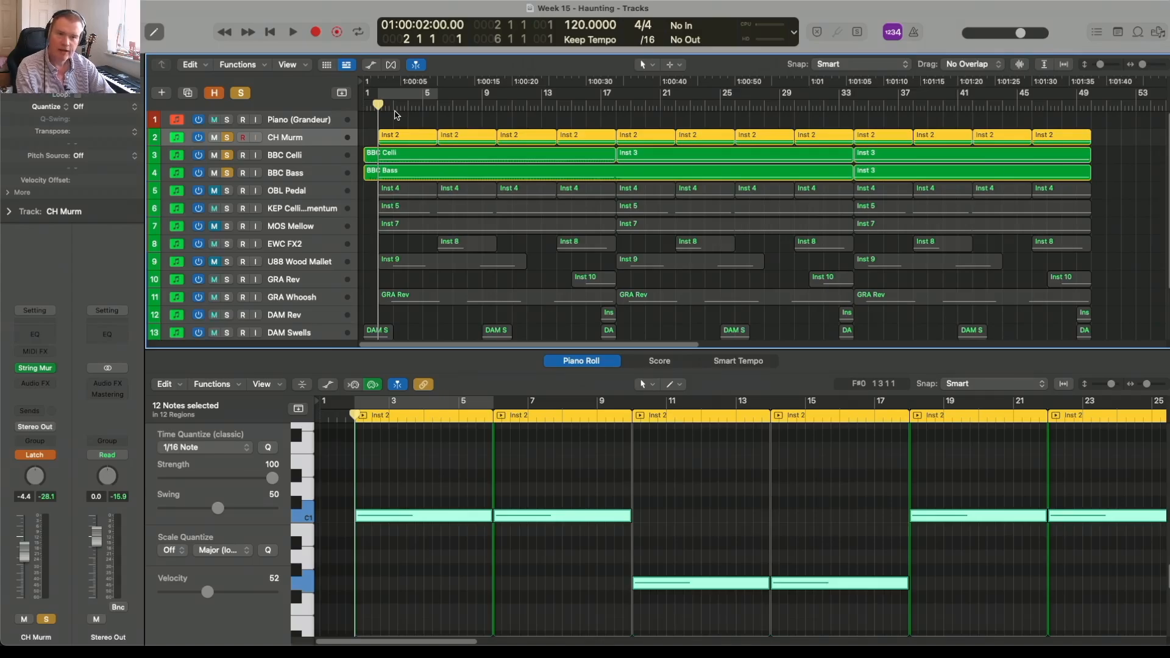
left_click(372, 66)
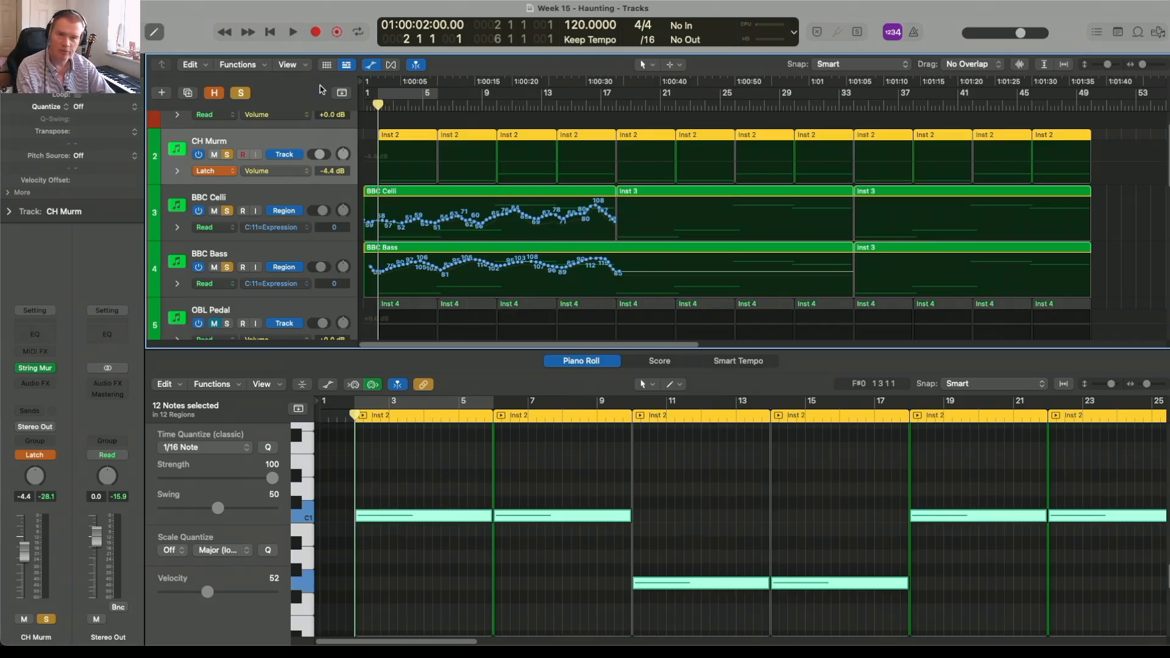
left_click(317, 36)
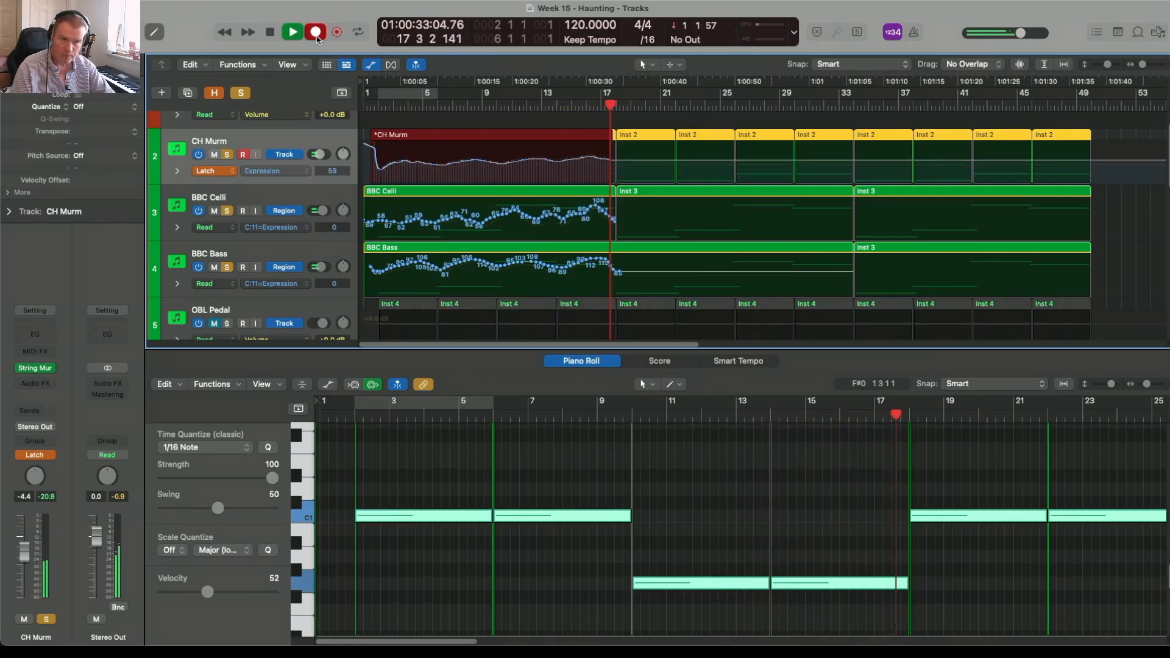
left_click(316, 37)
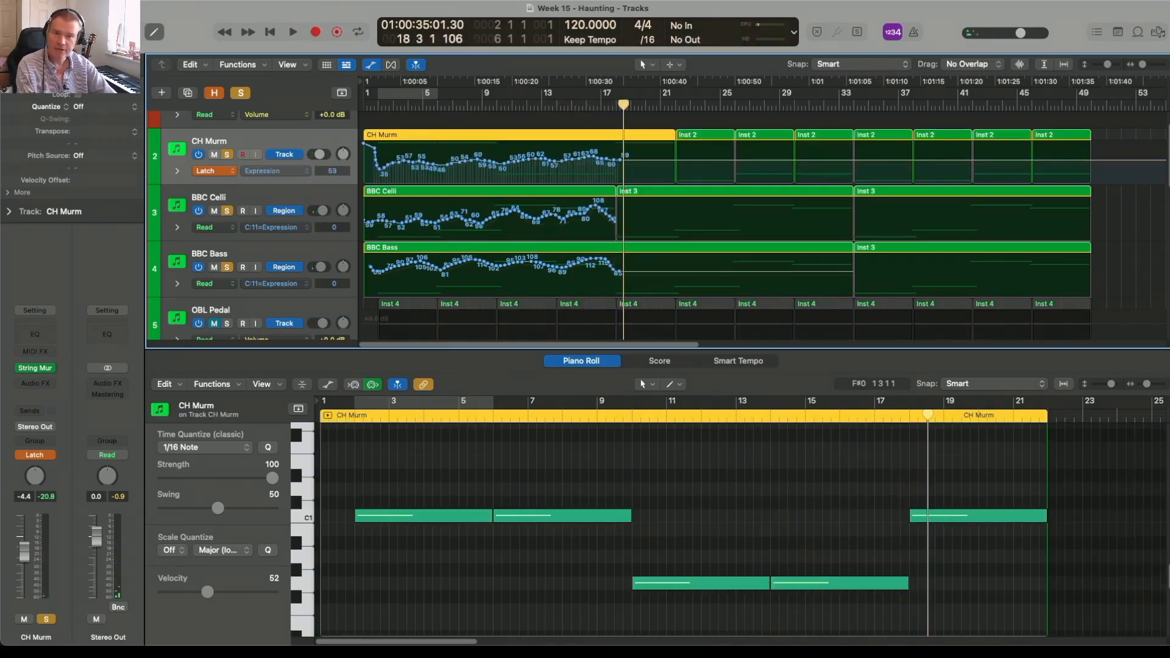
Step: Return the CH Murm track to Read automation mode and select all its regions
left_click(213, 171)
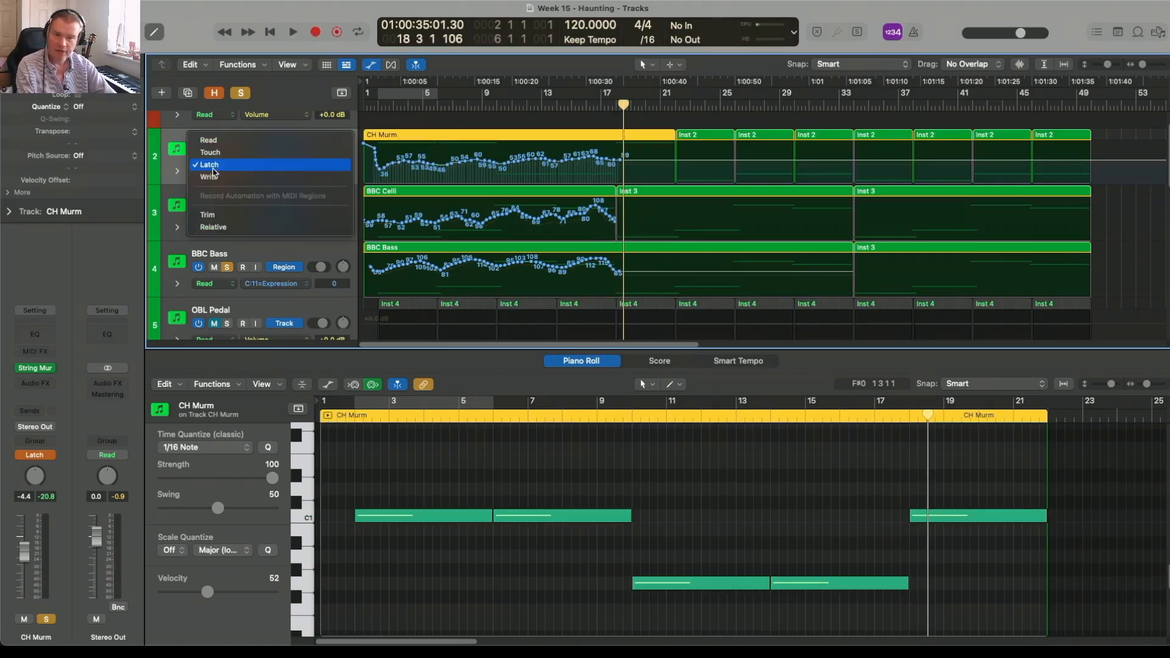
left_click(223, 142)
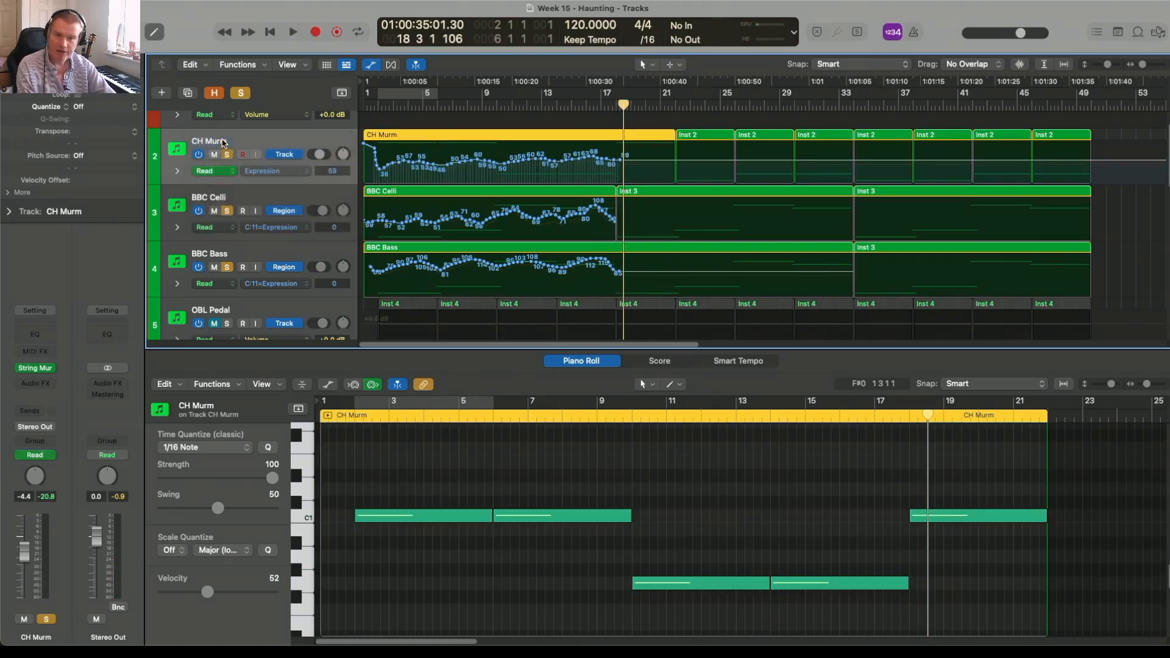
left_click(269, 142)
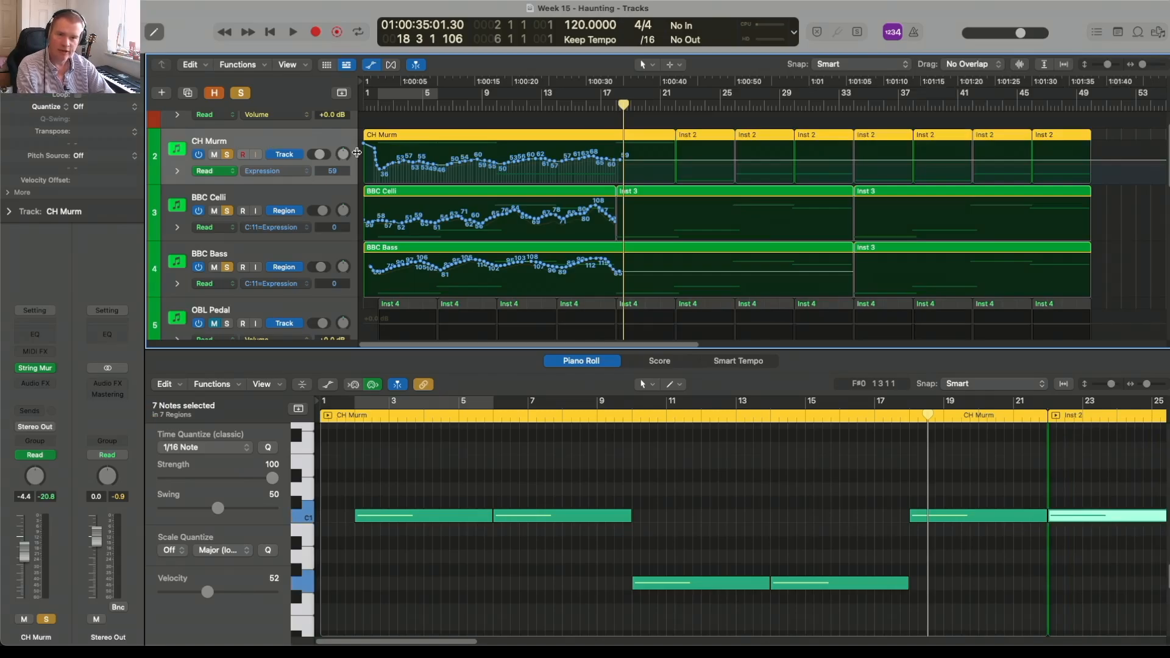
Step: Choose the Pencil tool and switch the CH Murm track to region-based Expression automation
left_click(646, 65)
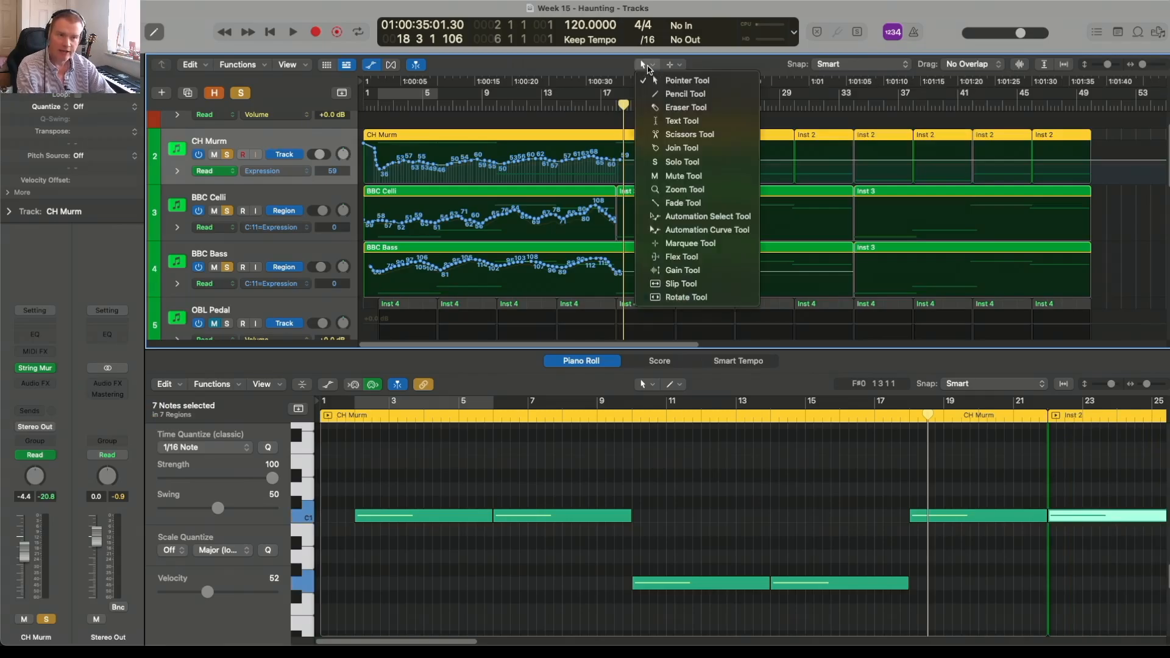
left_click(664, 94)
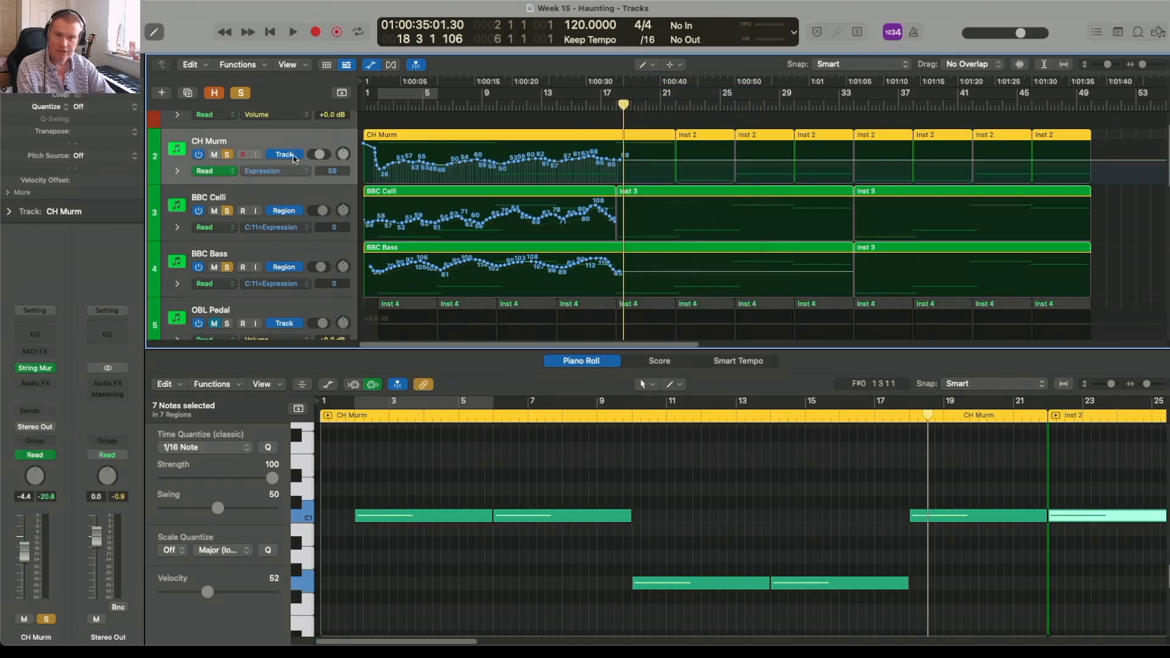
left_click(293, 170)
left_click(293, 166)
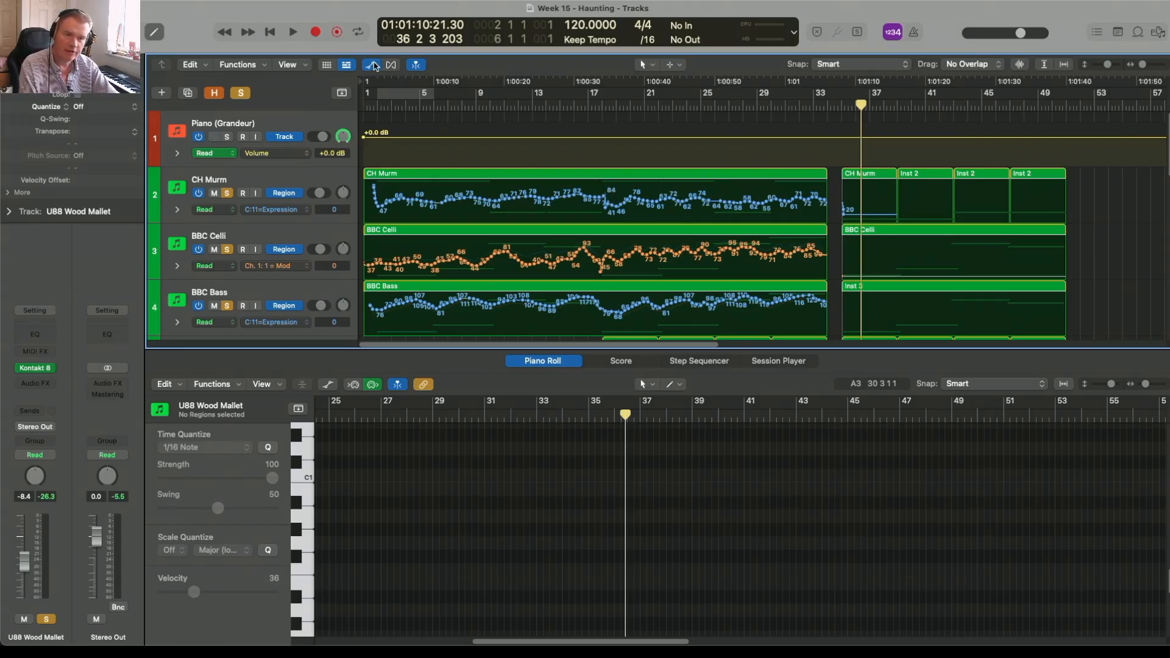
Step: Review the automation curves on BBC Bass, OBL Pedal and MOS Mellow, and hide the automation lanes
scroll(444, 190, "down", 5)
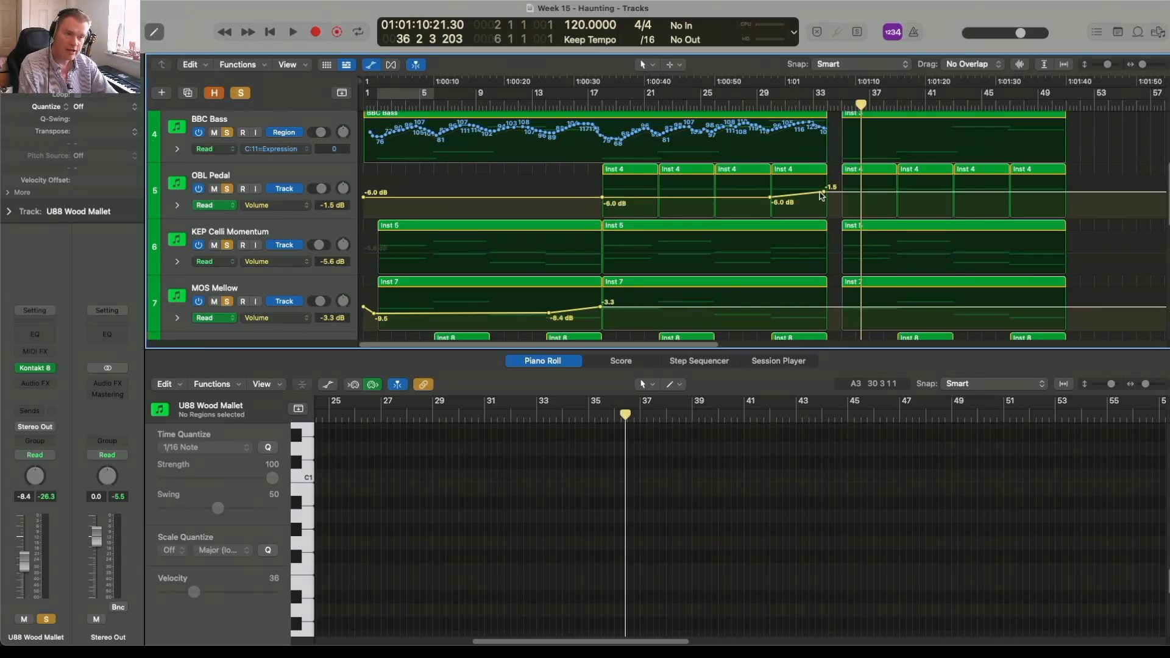
left_click(371, 65)
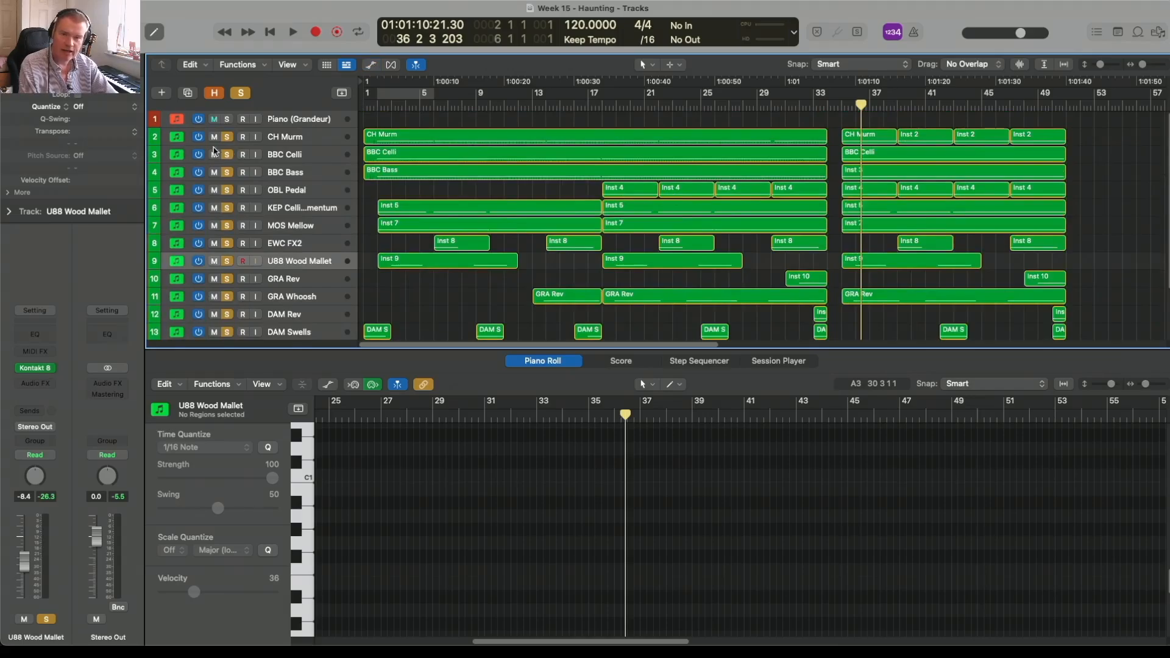
Step: Clear the solos on tracks 2 to 13 and unmute OBL Pedal, MOS Mellow and U88 Wood Mallet
left_click_drag(229, 144, 227, 329)
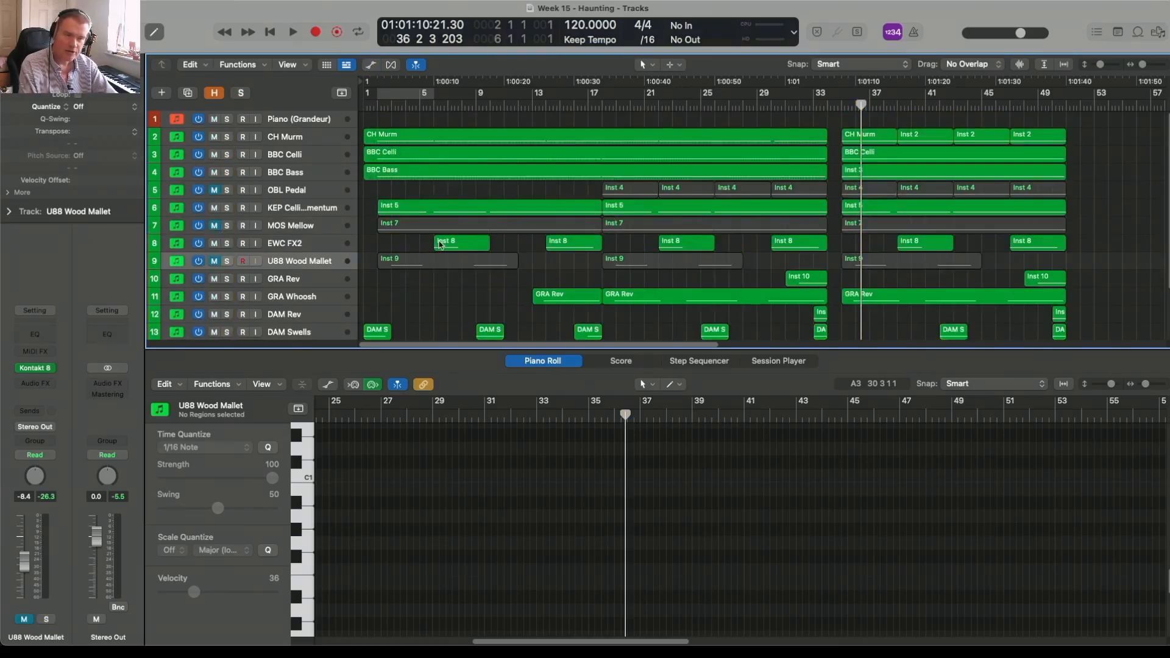
scroll(505, 266, "down", 1)
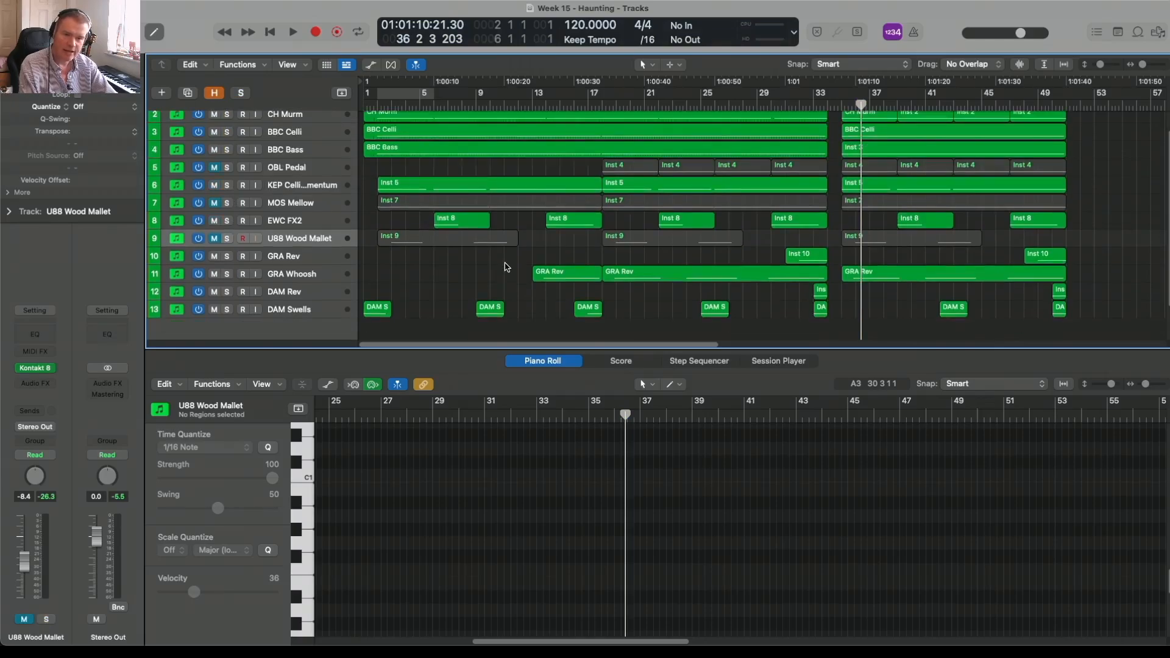
left_click(215, 203, "alt")
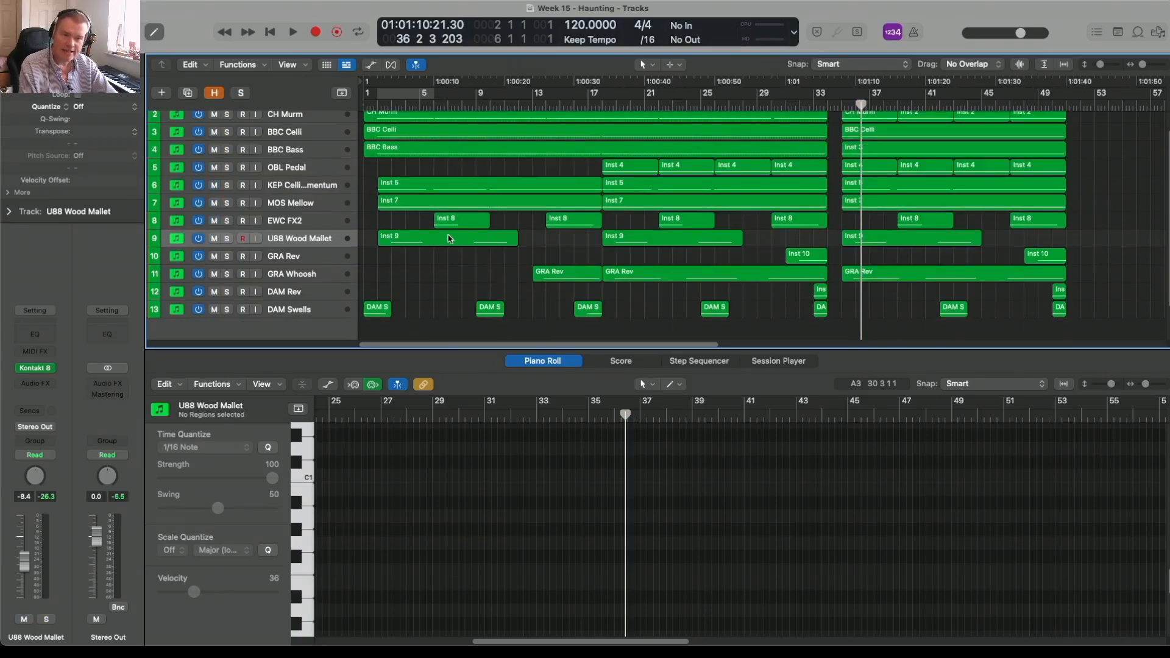
scroll(536, 254, "up", 1)
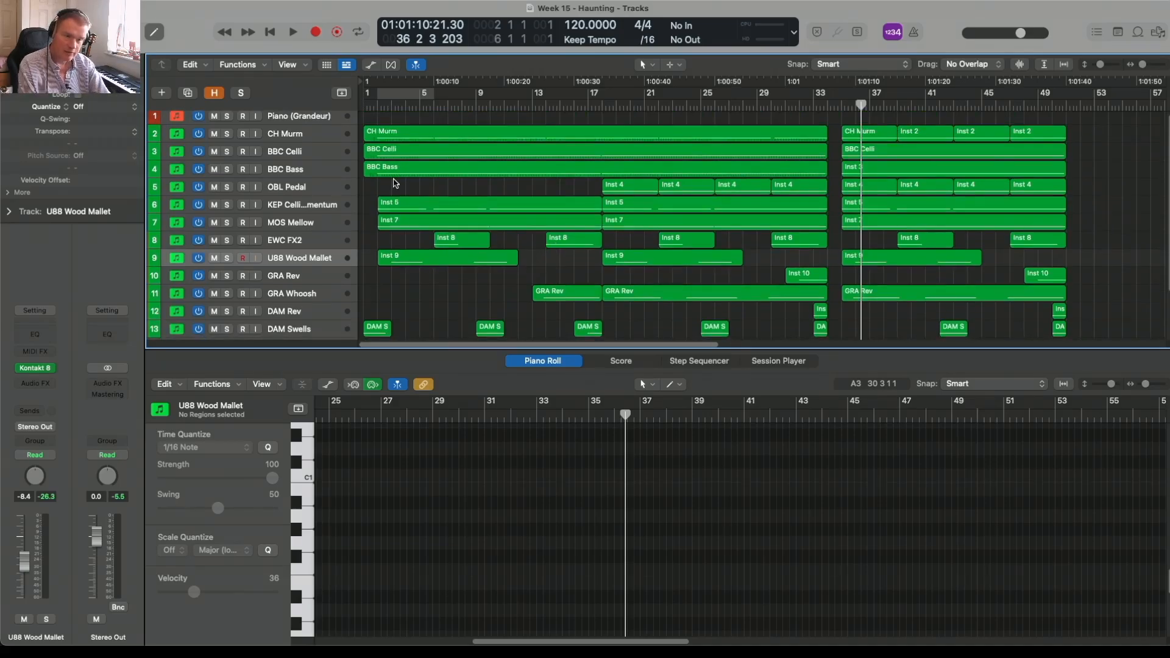
Step: Play the cue from the start, select all U88 Wood Mallet regions and open the mixer
key("Return")
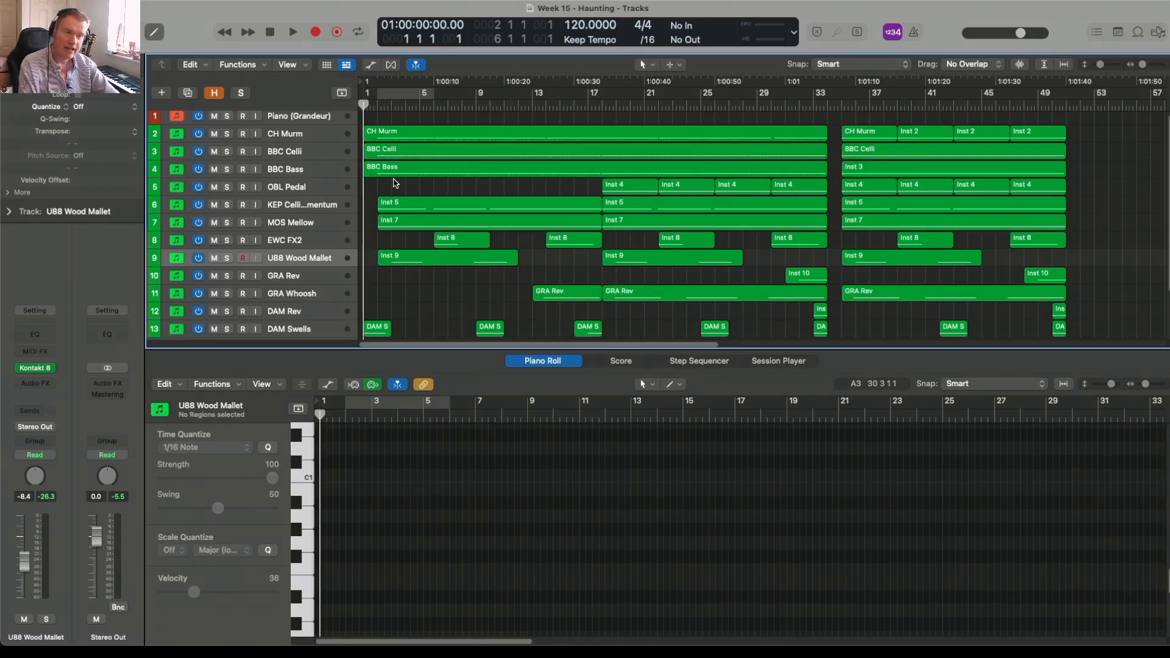
key("space")
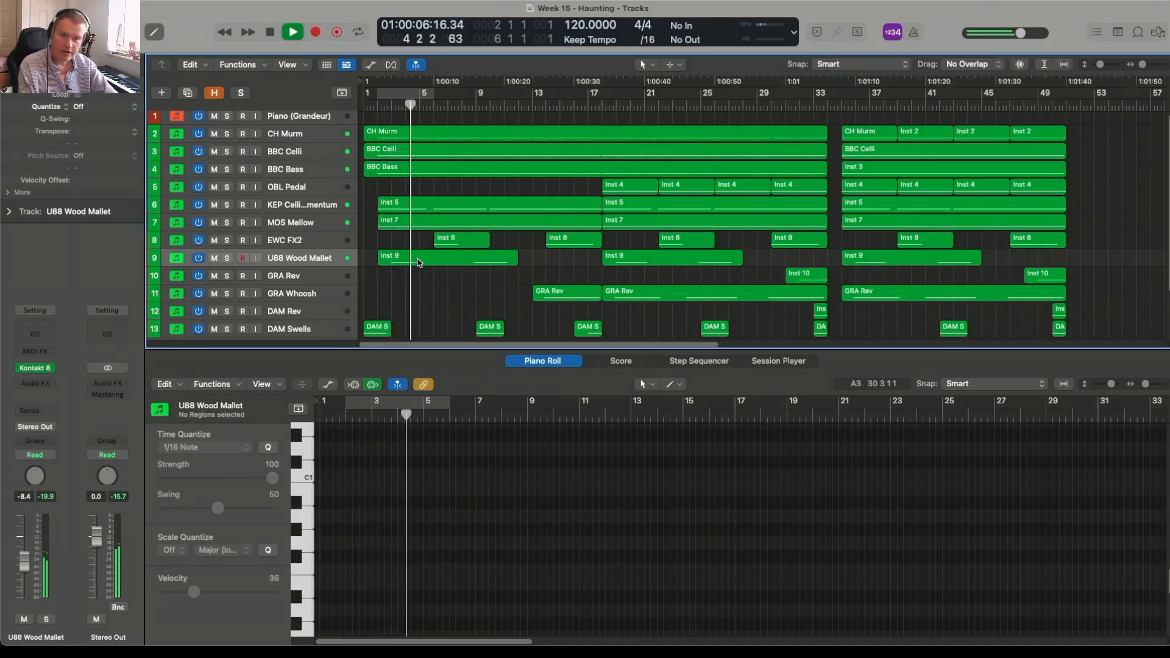
left_click(331, 258)
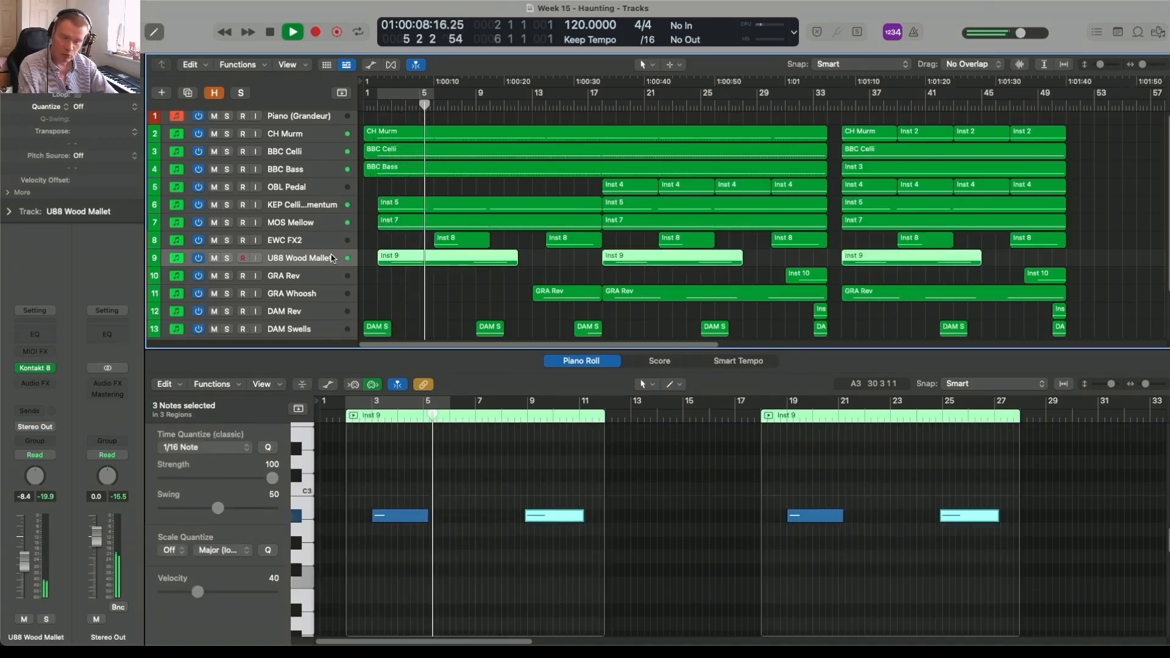
key("x")
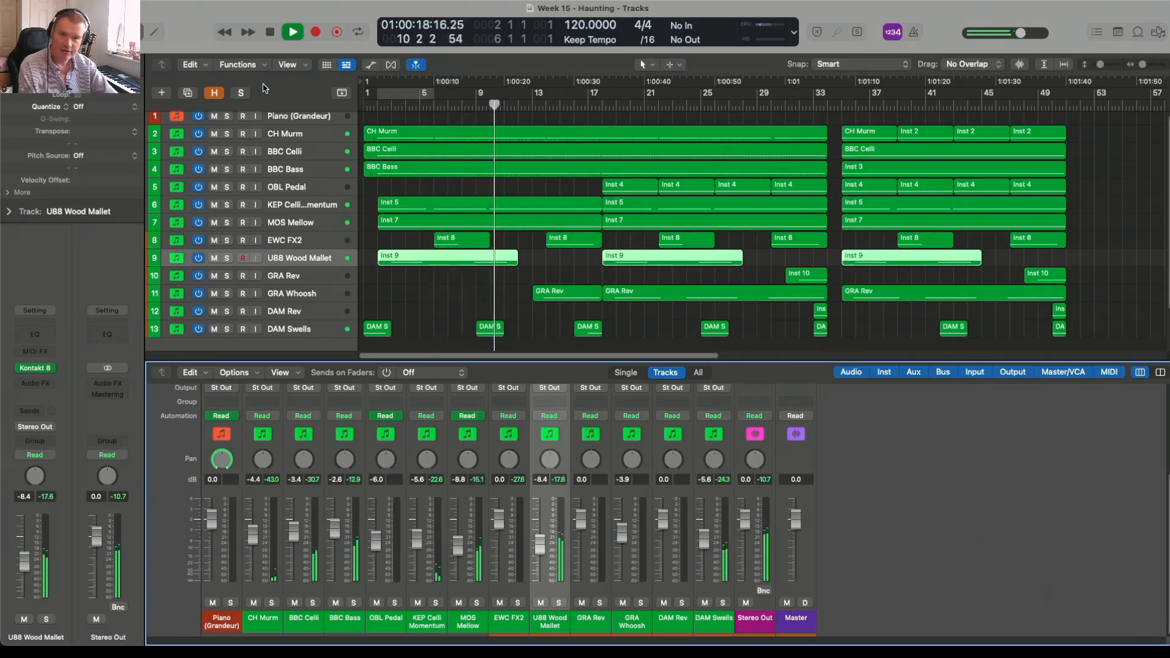
Step: Show the track automation, review the MOS Mellow volume curve, and return to the compact arrangement view
left_click(370, 64)
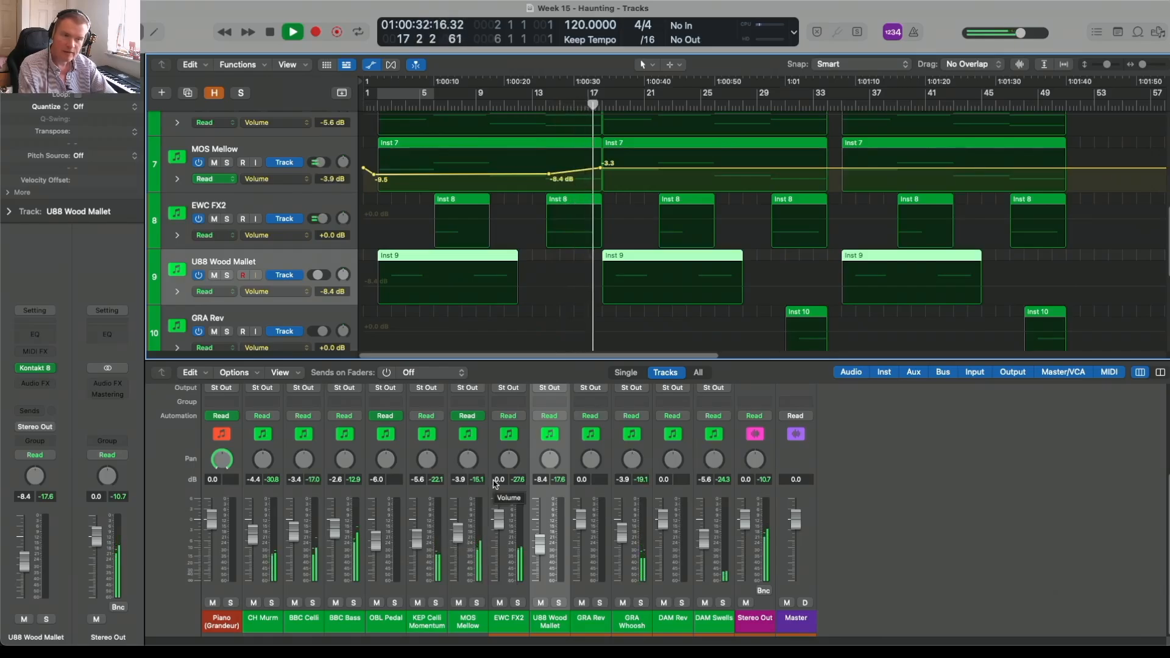
scroll(475, 443, "up", 2)
scroll(579, 169, "up", 6)
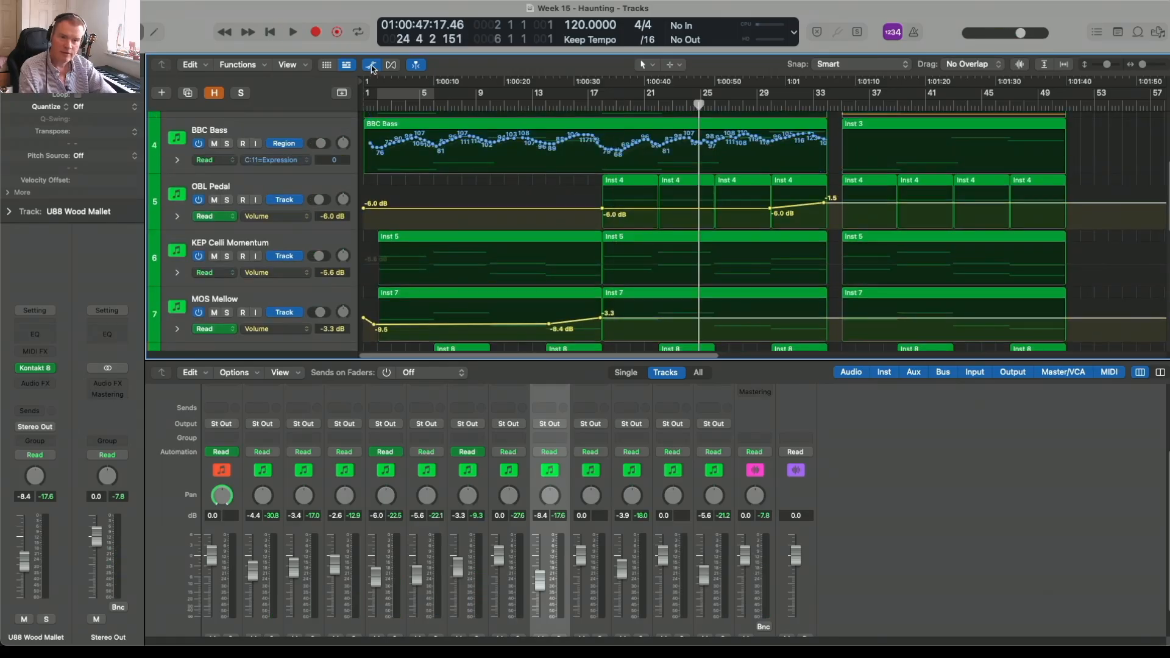
key("z")
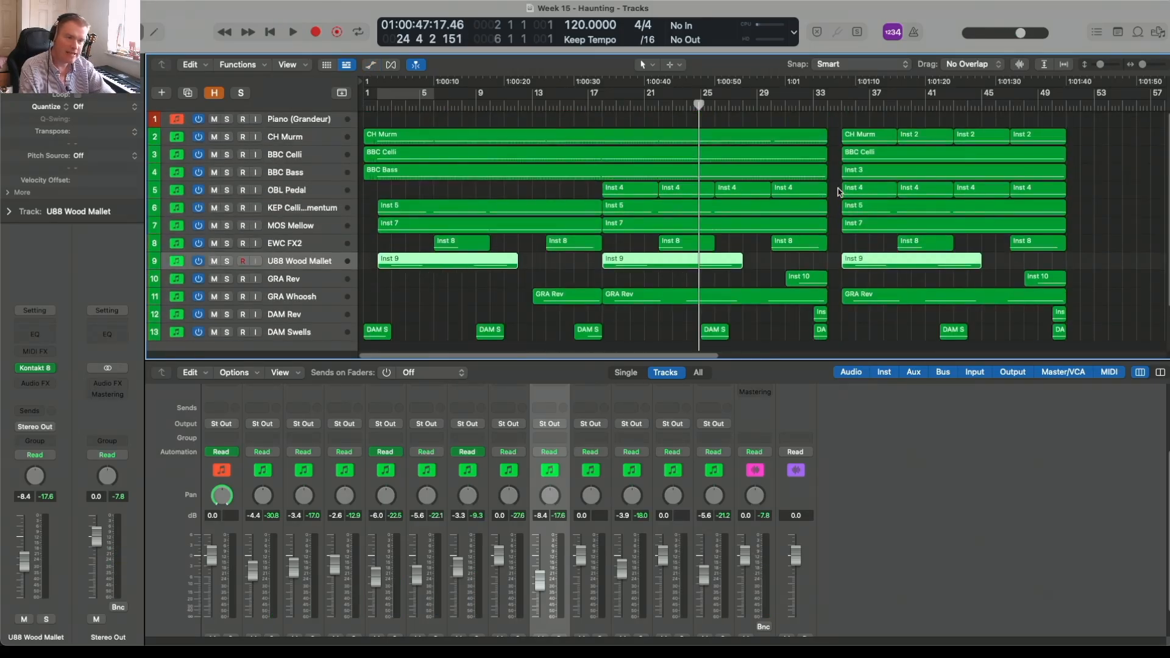
Step: Examine the transition after the first section and place the playhead in the gap at about bar 34
left_click(806, 108)
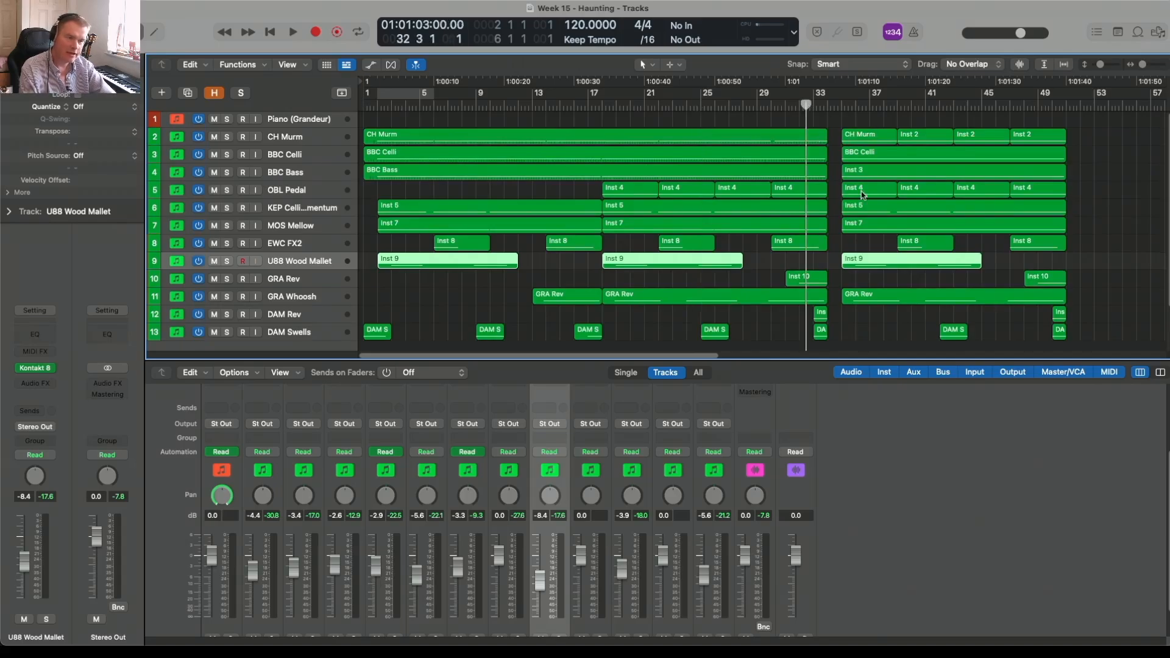
scroll(862, 195, "down", 2)
scroll(862, 195, "up", 2)
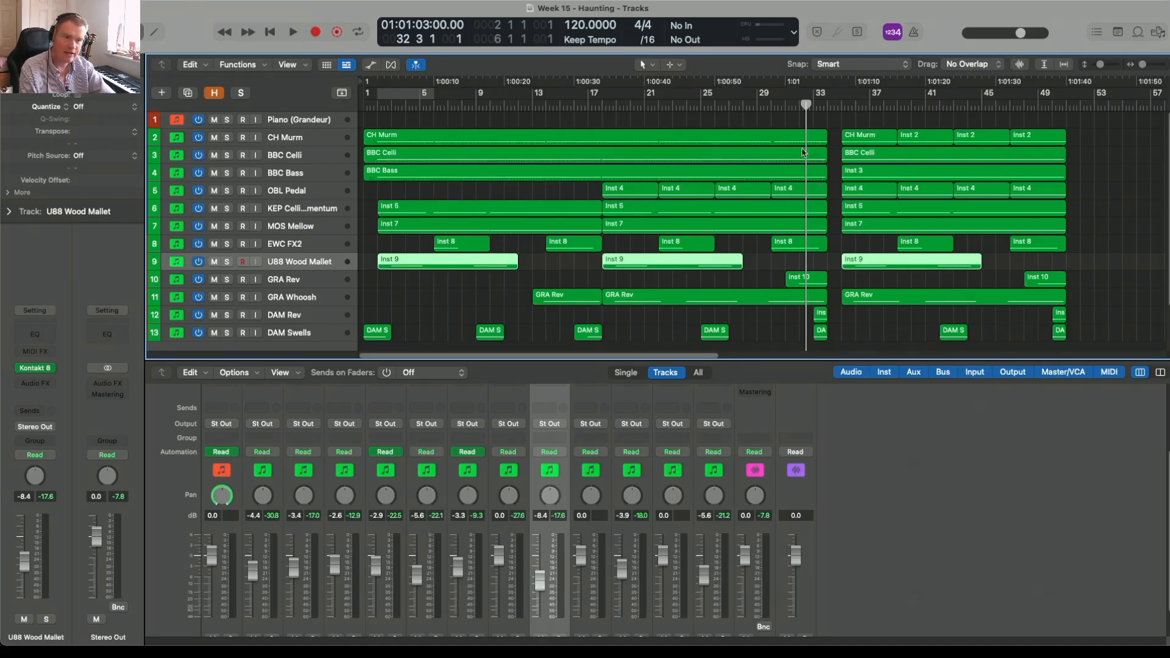
left_click(831, 105)
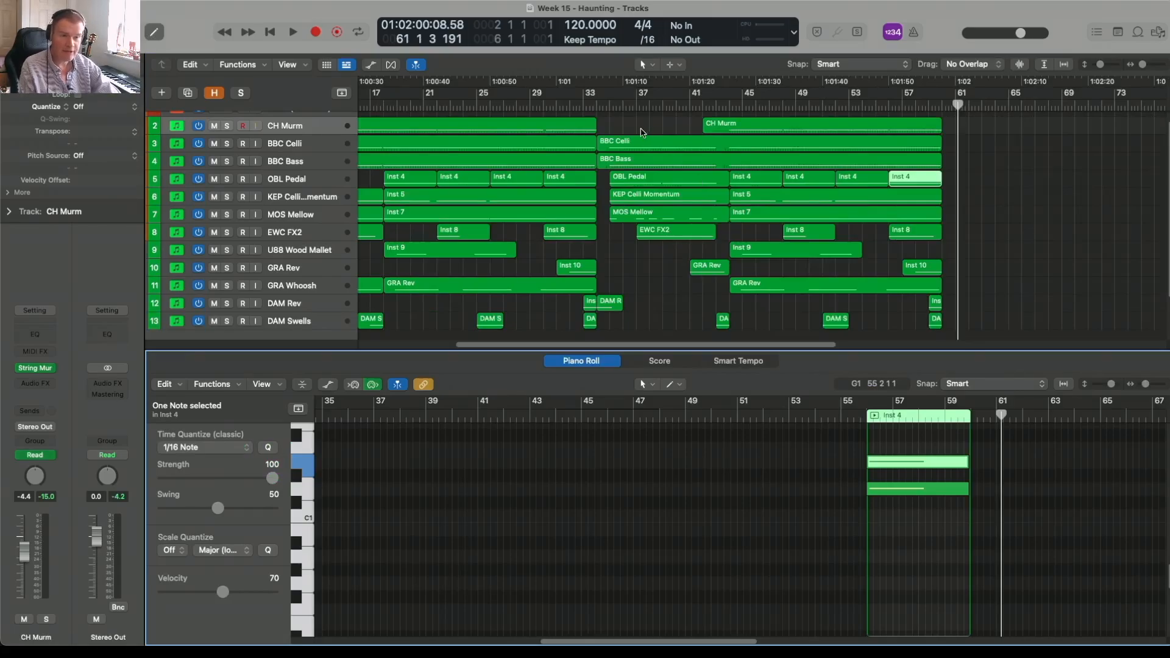
Step: Inspect the notes of the BBC Celli, BBC Bass and OBL Pedal regions in the new middle section
left_click(638, 149)
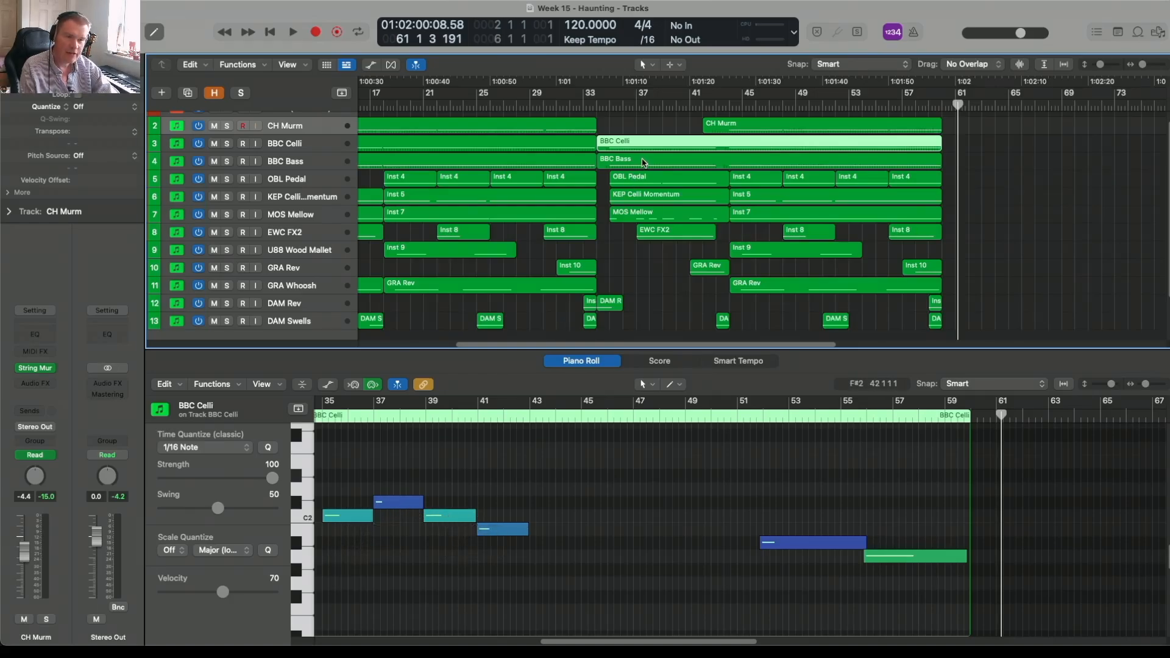
left_click(643, 162)
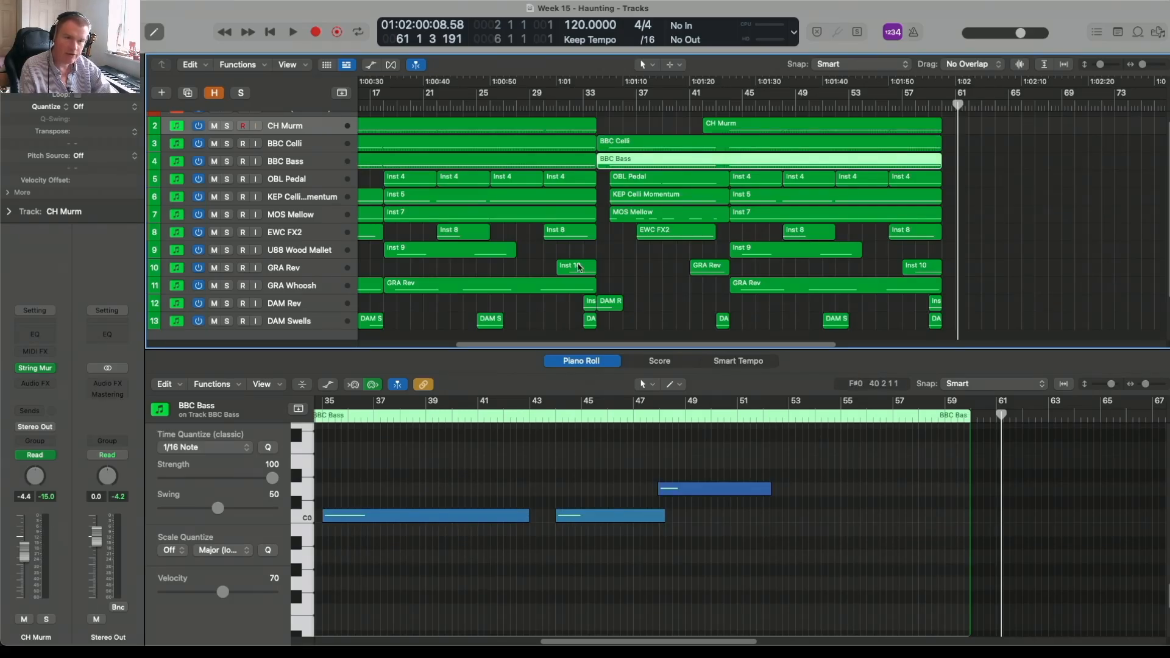
left_click(625, 184)
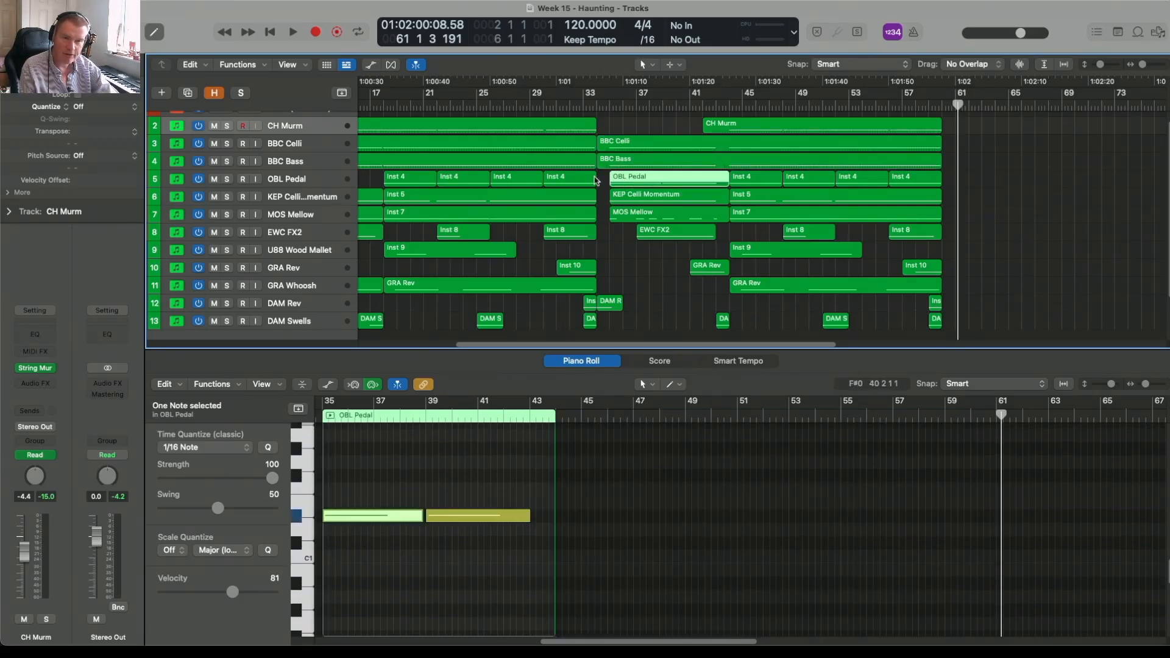
Step: Solo OBL Pedal, audition its part from about bar 35, and clear the solo
left_click(332, 179)
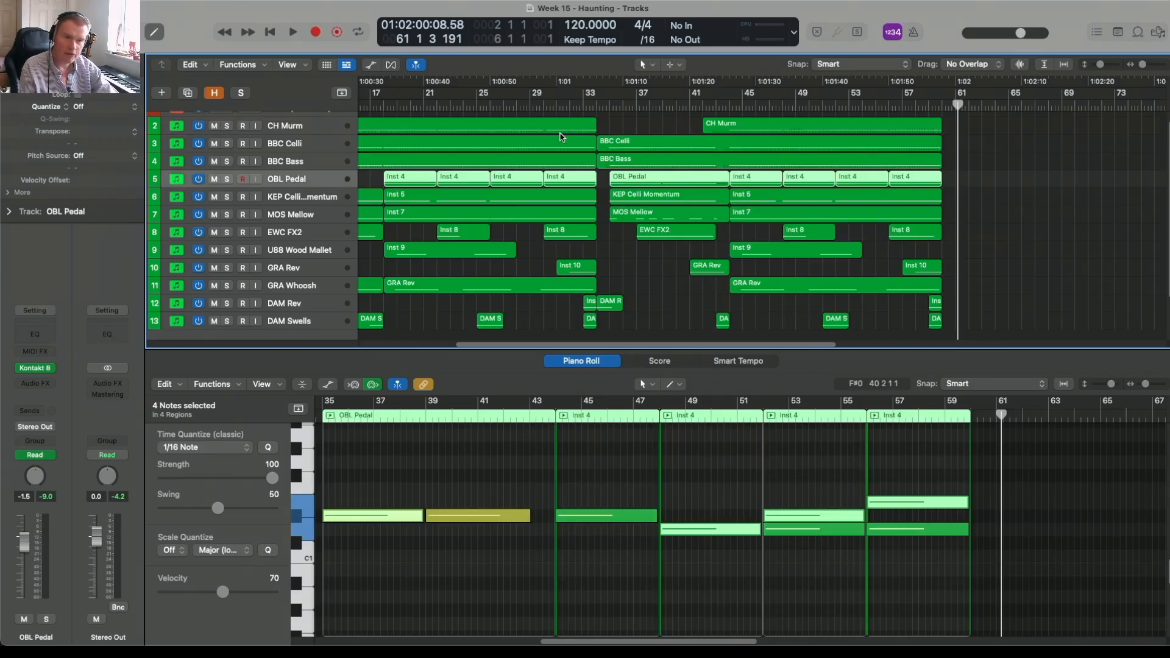
left_click(227, 180)
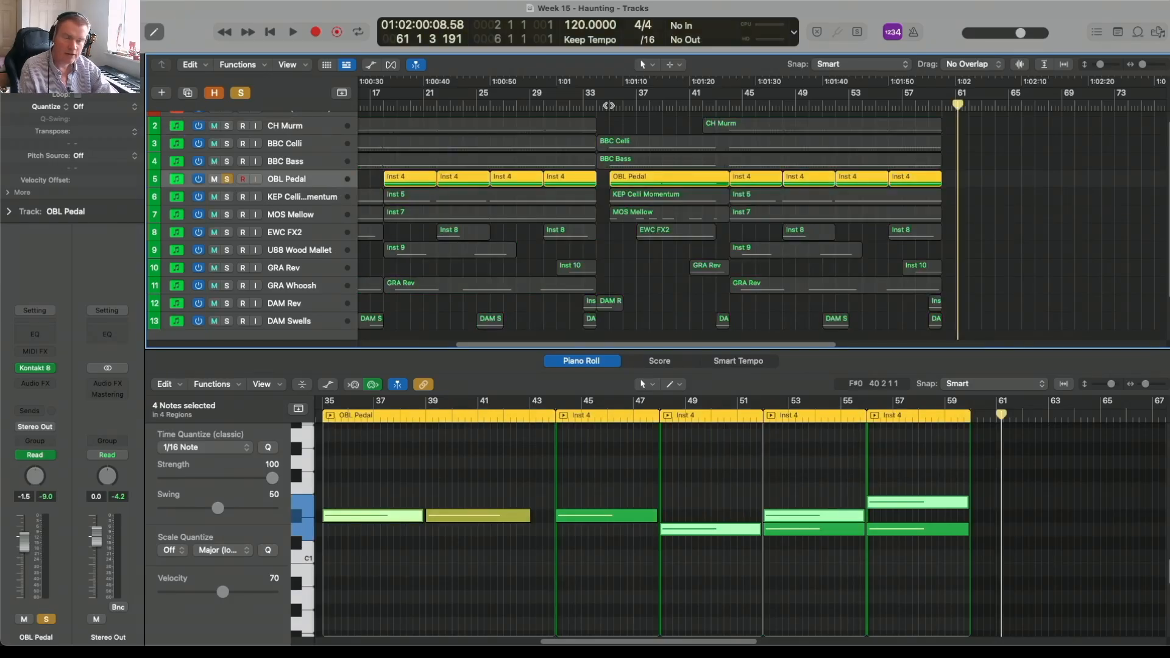
left_click(609, 104)
key("space")
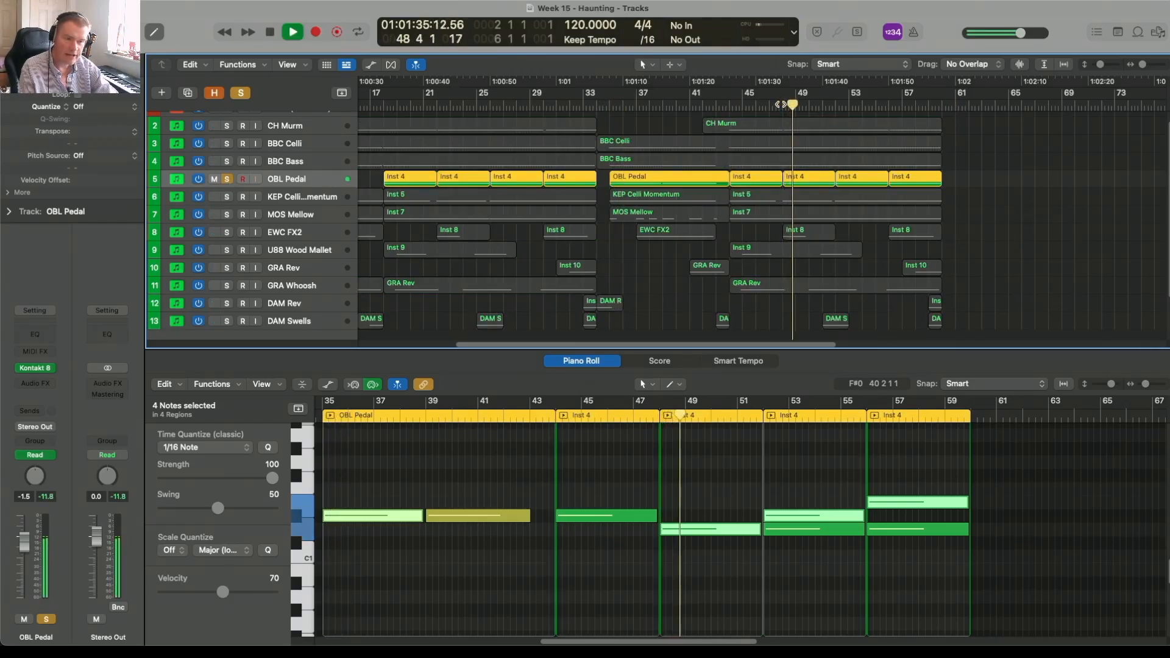
key("space")
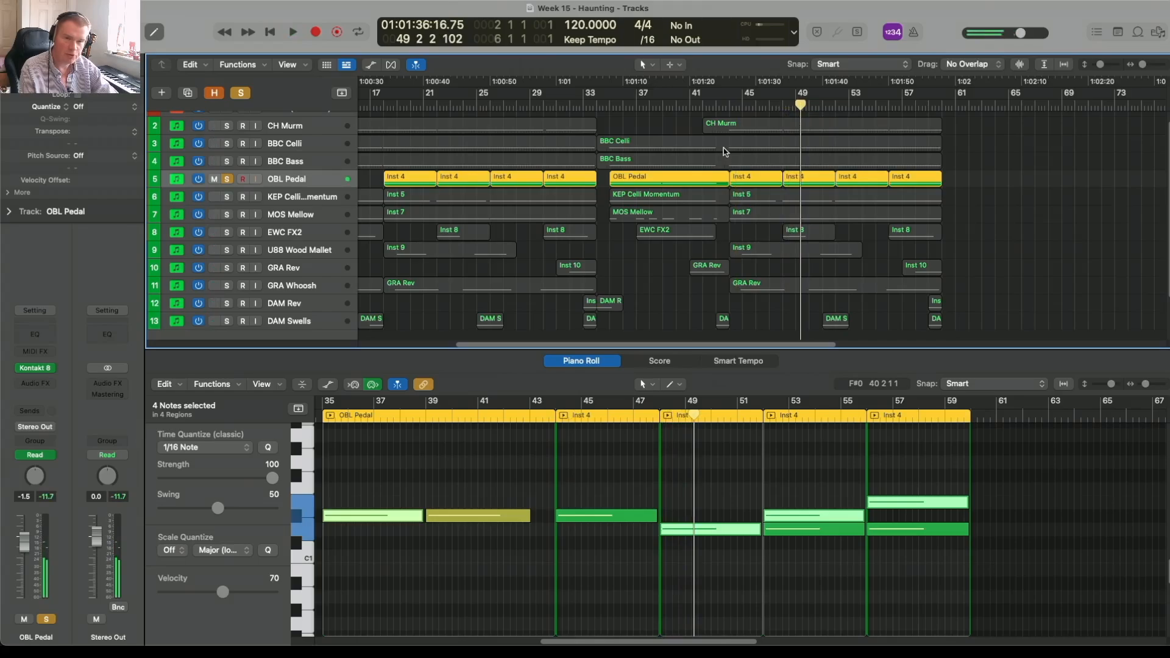
left_click(226, 179)
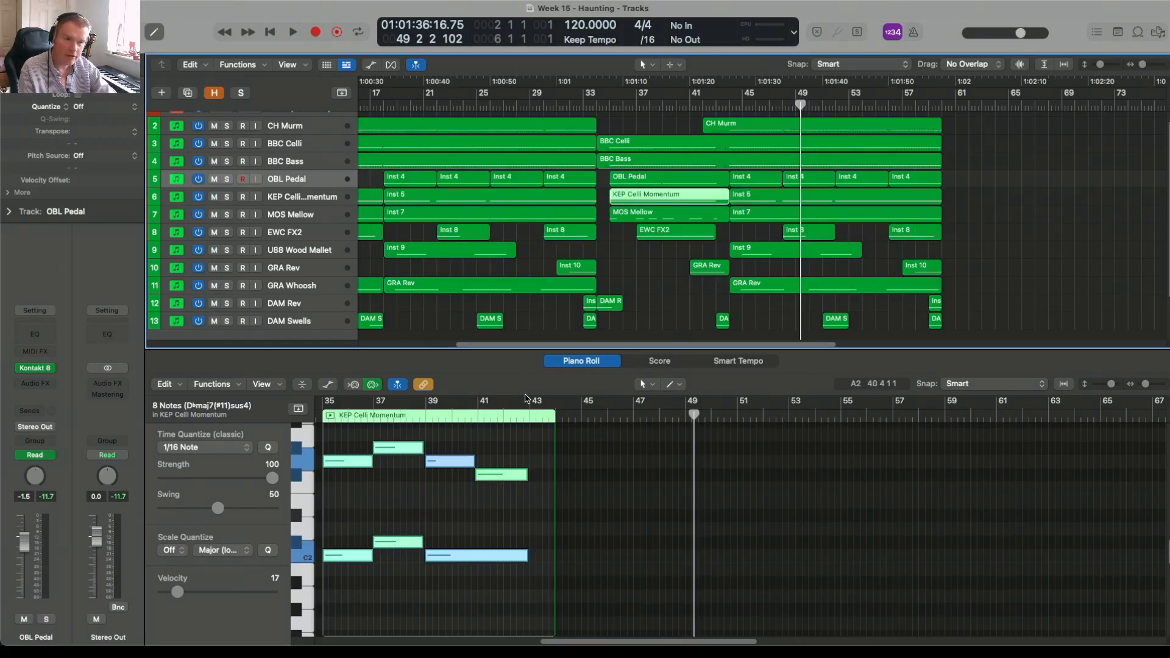
Step: Inspect the notes of the MOS Mellow middle-section region and play the arrangement from about bar 58
left_click(645, 218)
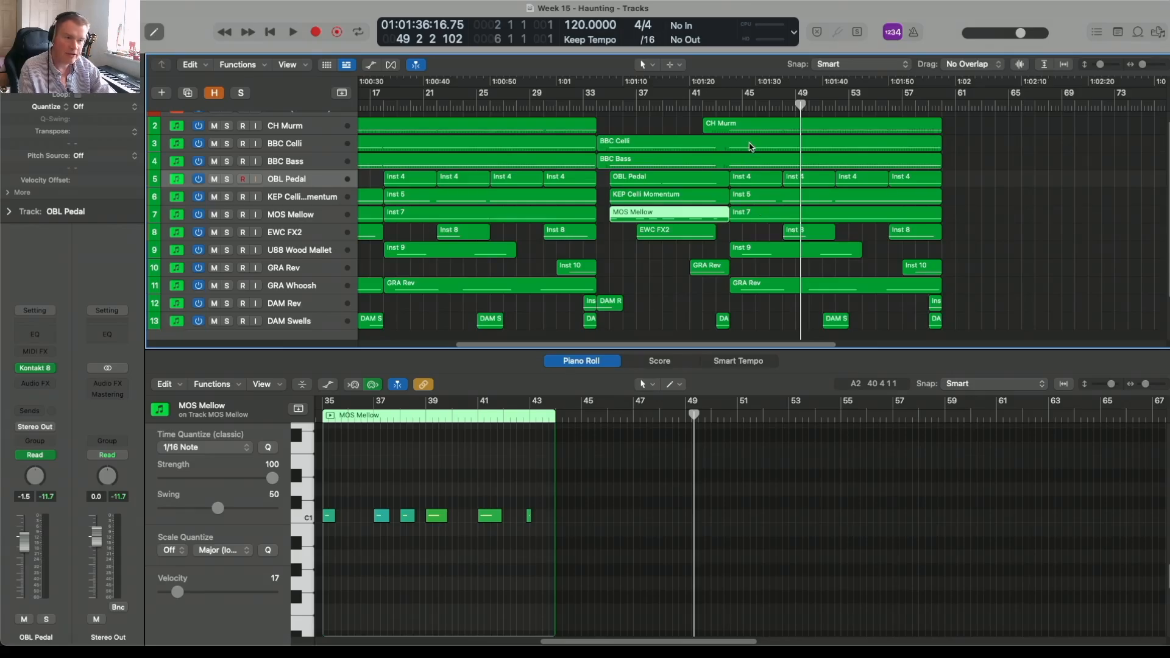
left_click(917, 106)
key("space")
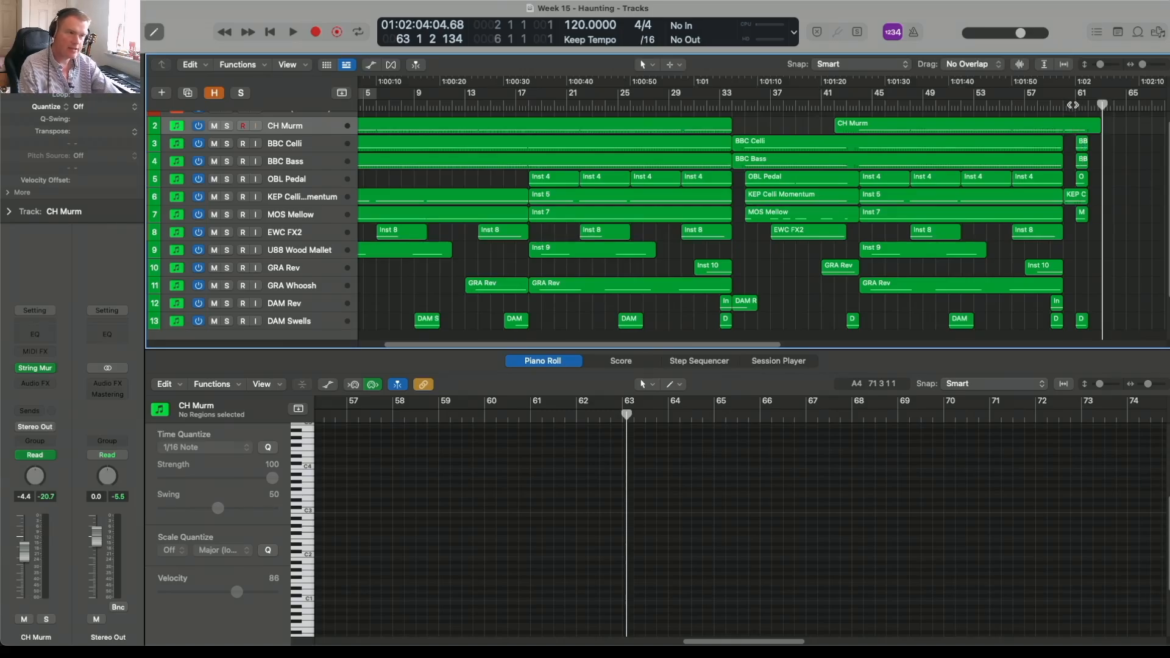
Step: Play the ending with its short final regions from bar 59 and bring the extended arrangement back into view
left_click(1050, 107)
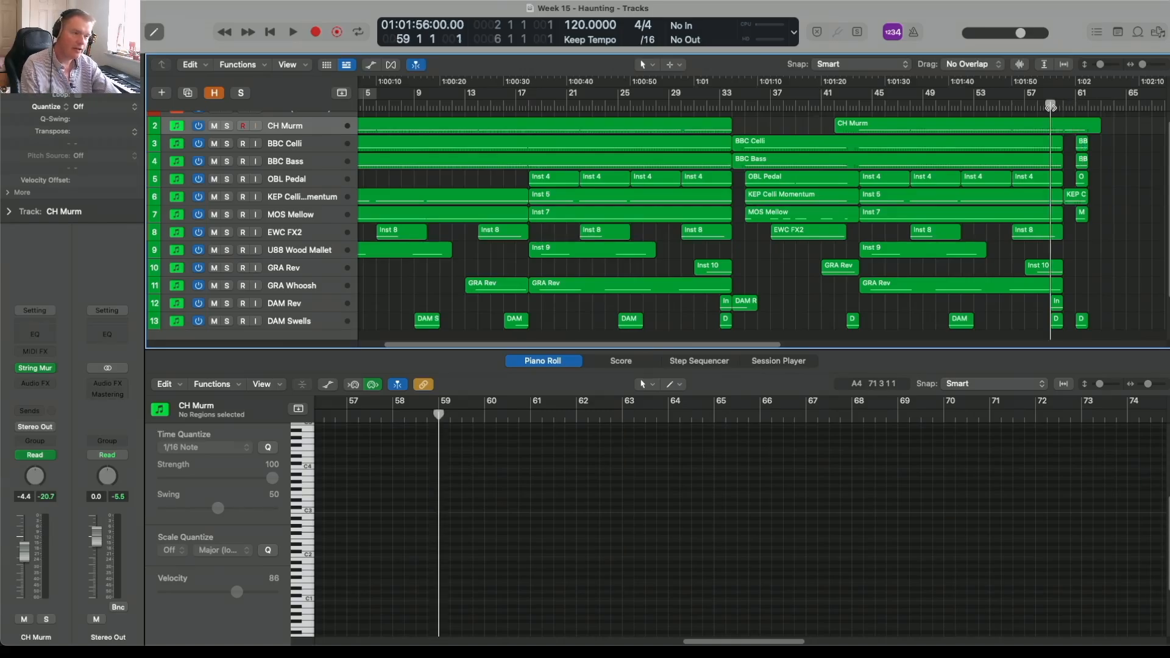
key("space")
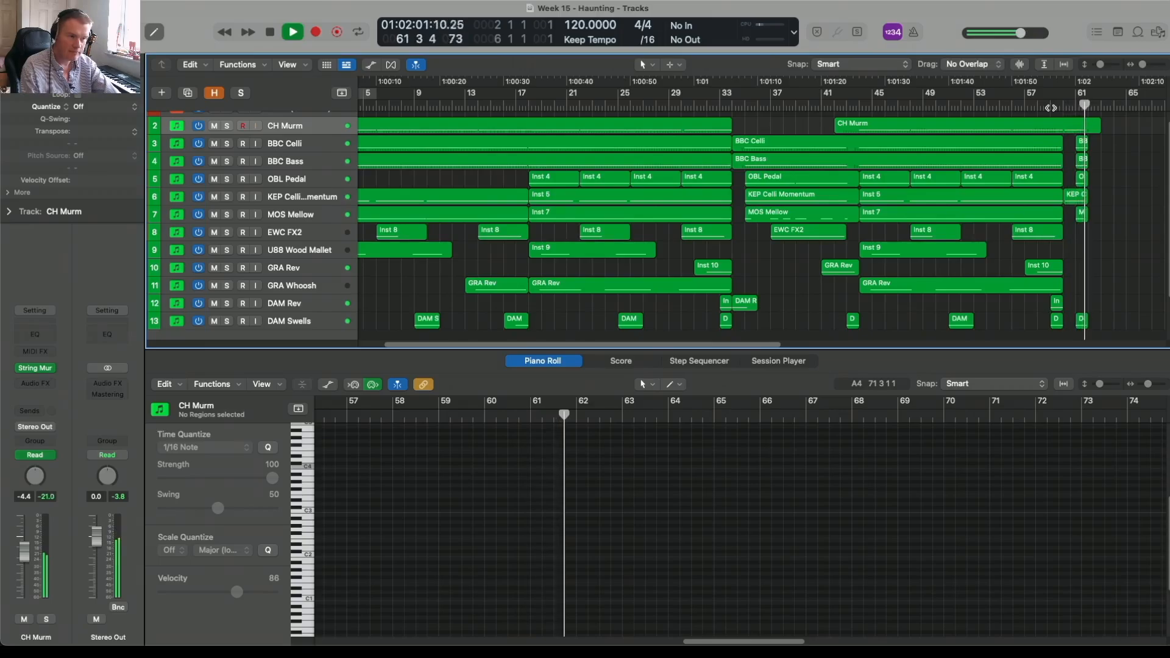
key("space")
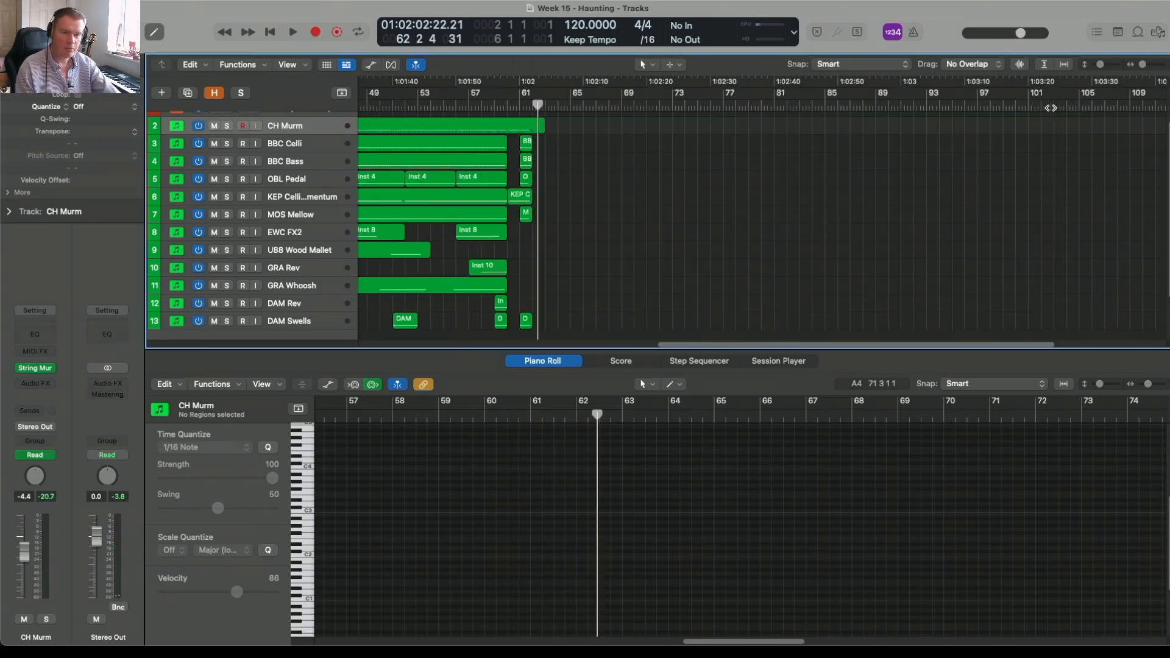
left_click_drag(875, 341, 625, 335)
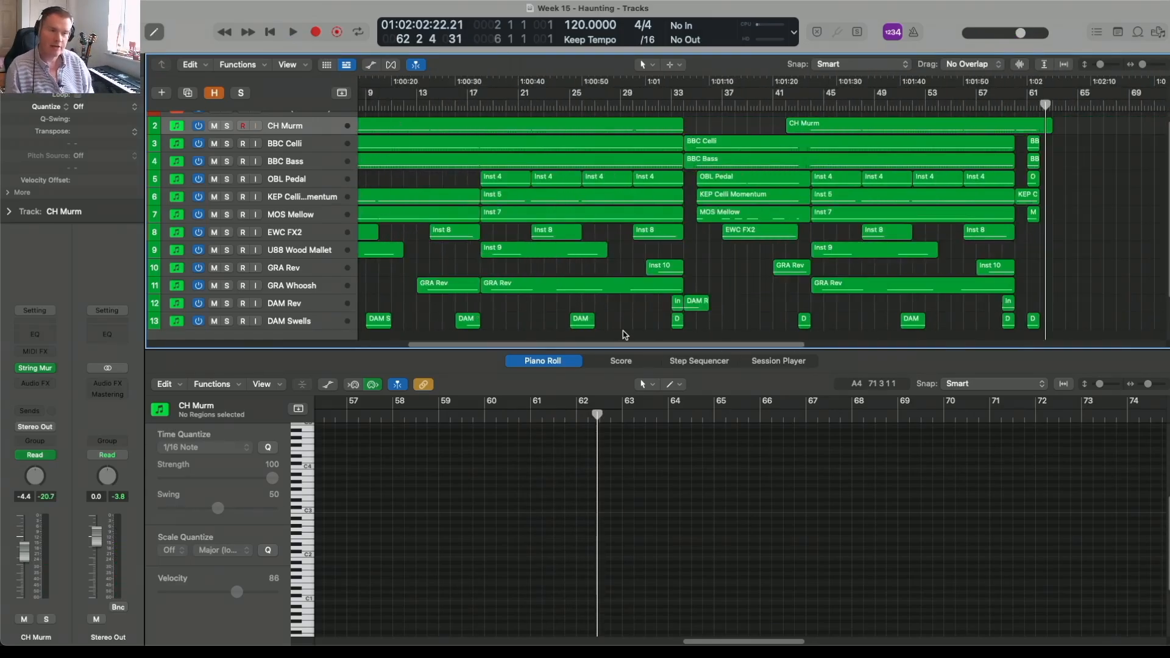